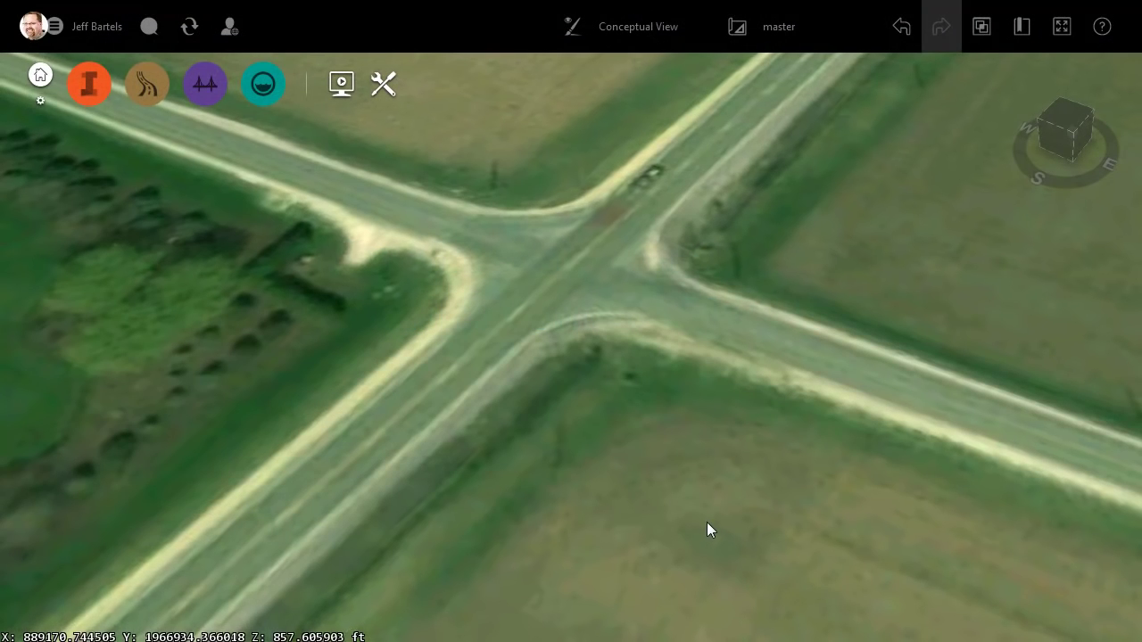
pyautogui.moveTo(706, 522)
pyautogui.mouseDown(button='middle')
pyautogui.moveTo(928, 450)
pyautogui.moveTo(630, 523)
pyautogui.moveTo(701, 508)
pyautogui.moveTo(695, 541)
pyautogui.mouseUp(button='middle')
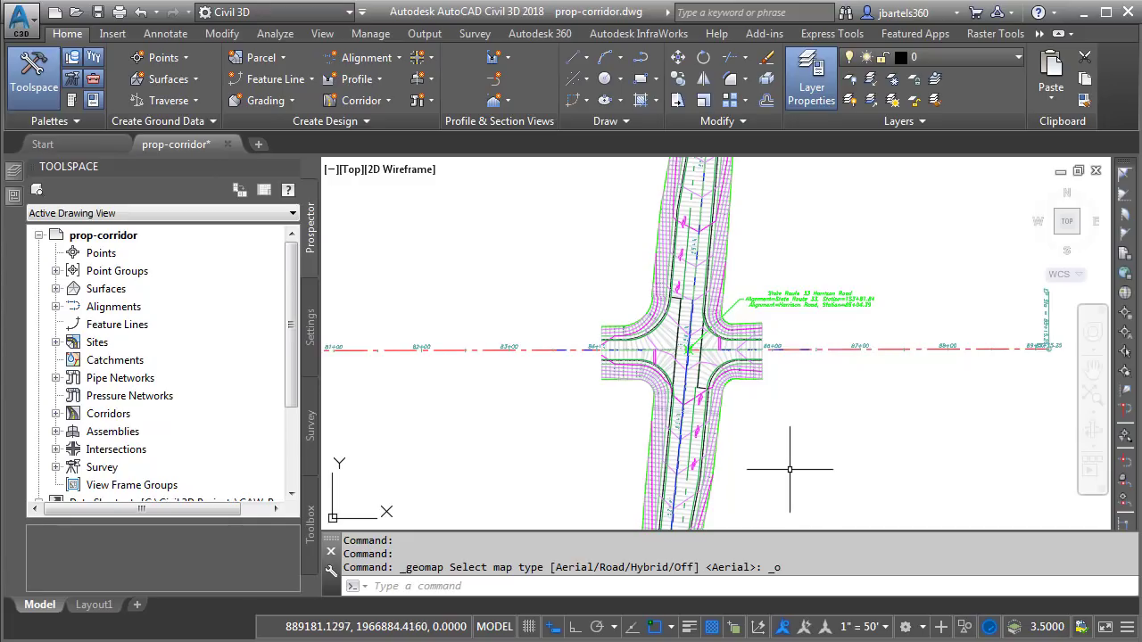
# - Switch to Civil 3D and check the coordinate system assigned in the prop-corridor drawing settings
pyautogui.click(310, 326)
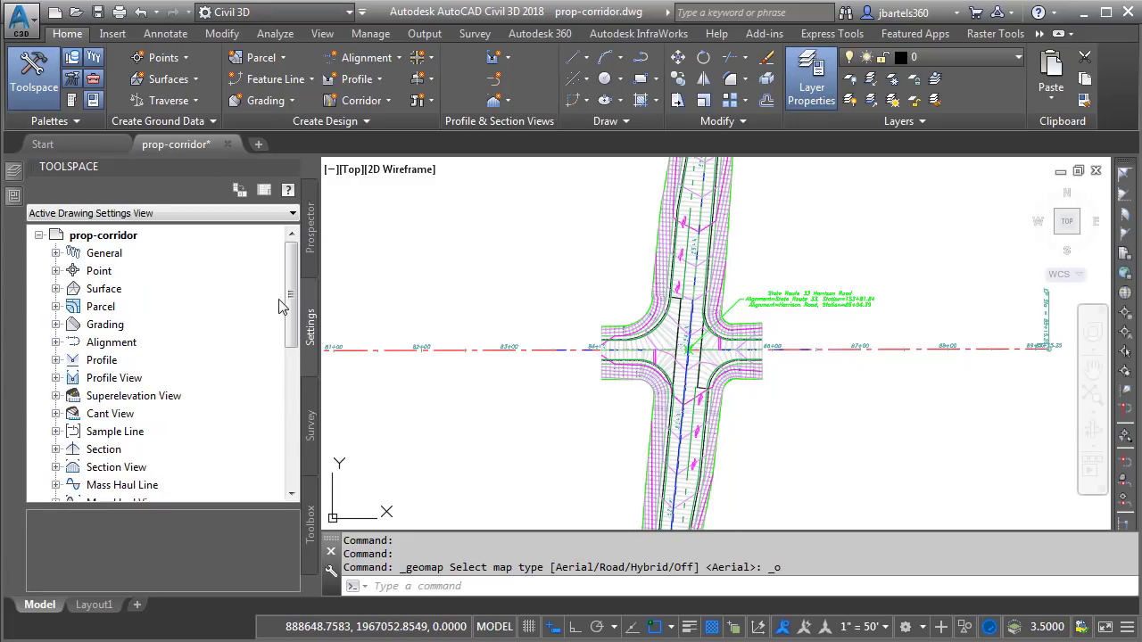
pyautogui.rightClick(132, 236)
pyautogui.click(161, 247)
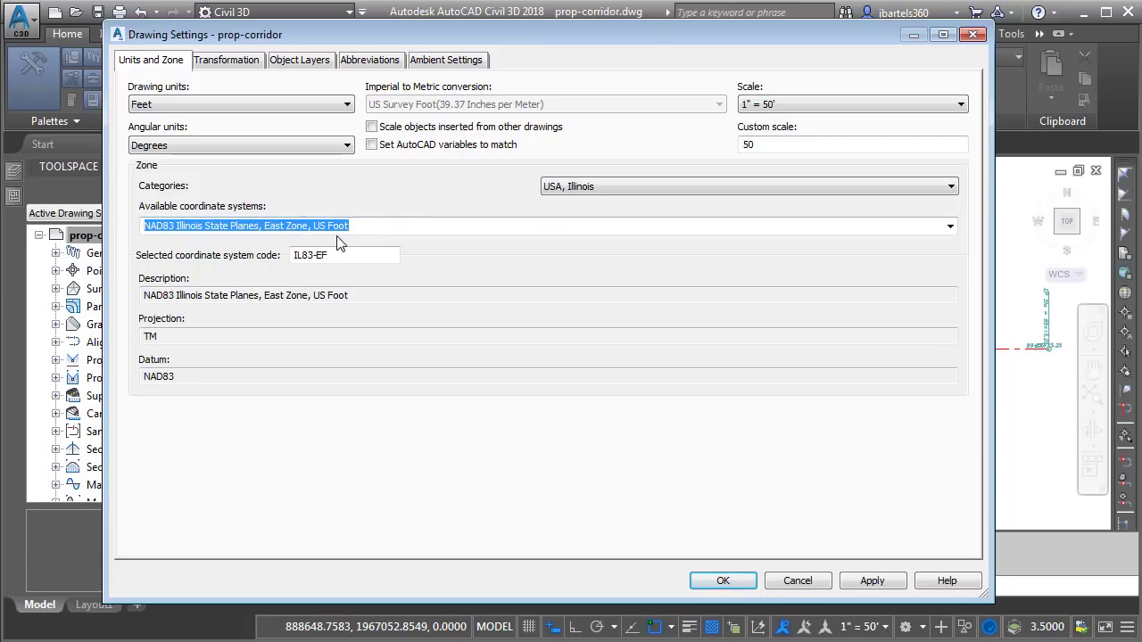
pyautogui.click(972, 34)
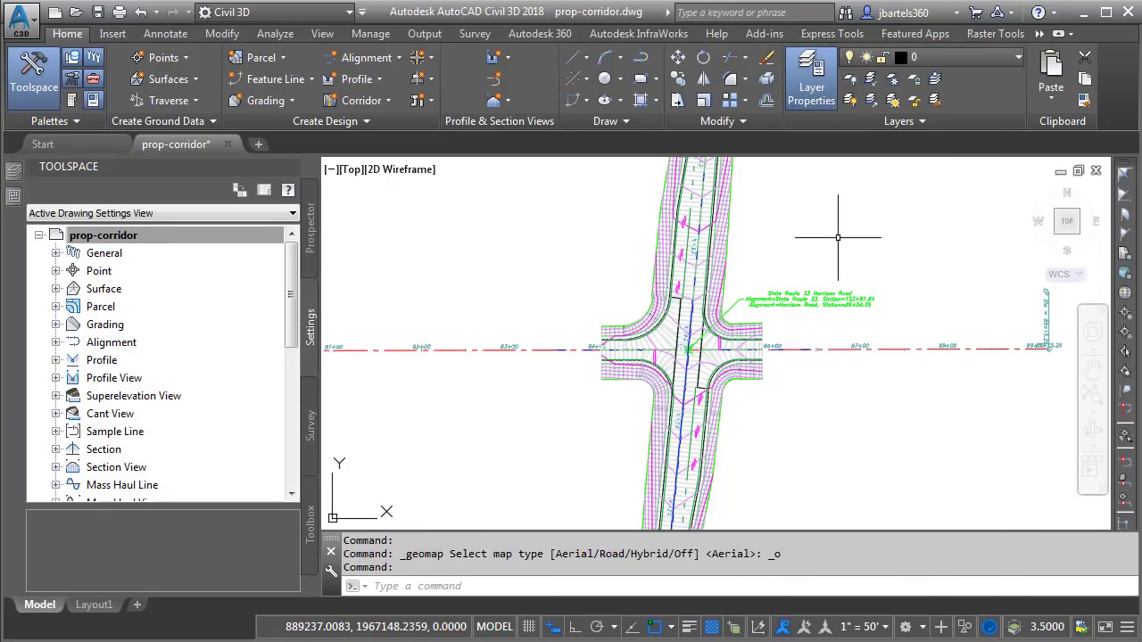
# - Display the aerial online map behind the corridor to compare it with the existing roads, and turn the map off again
pyautogui.click(1038, 33)
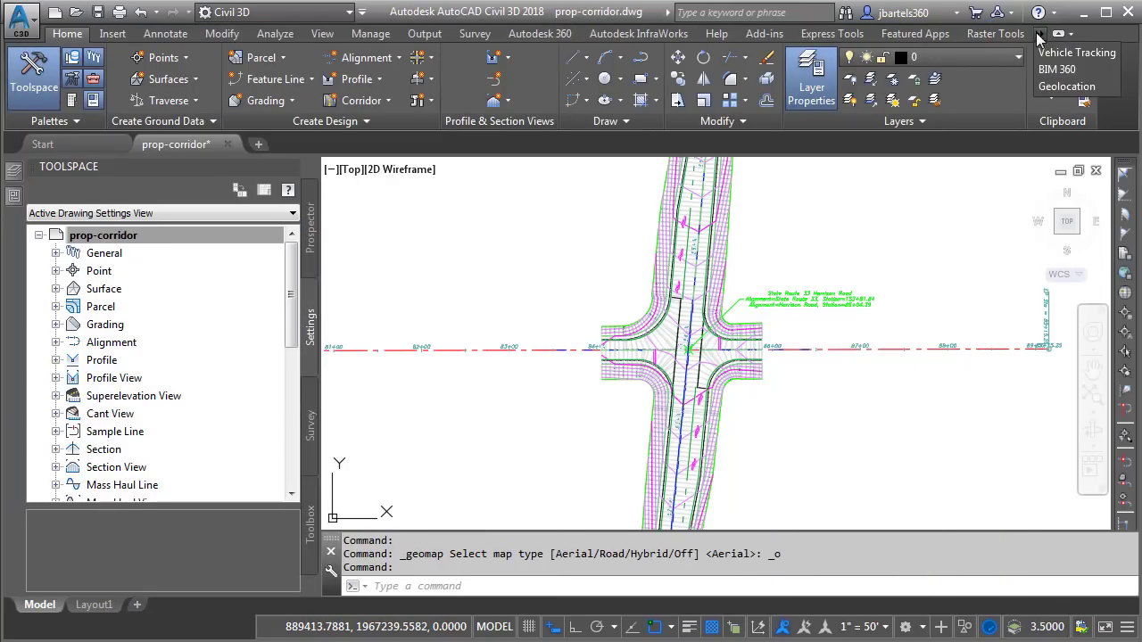
pyautogui.click(1043, 90)
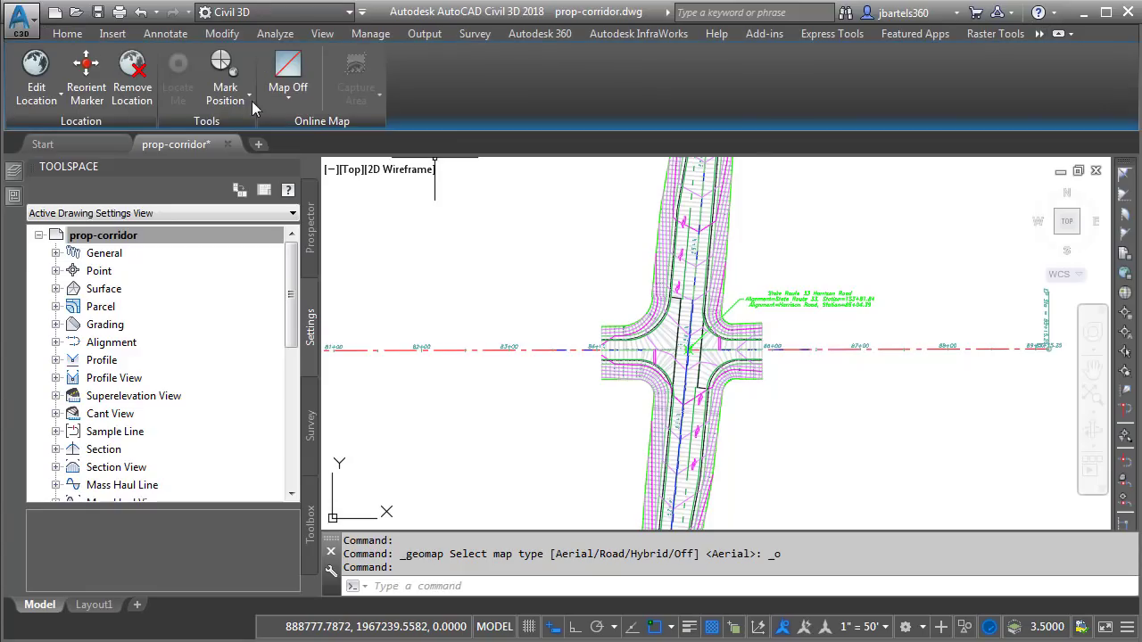
pyautogui.click(287, 89)
pyautogui.click(304, 130)
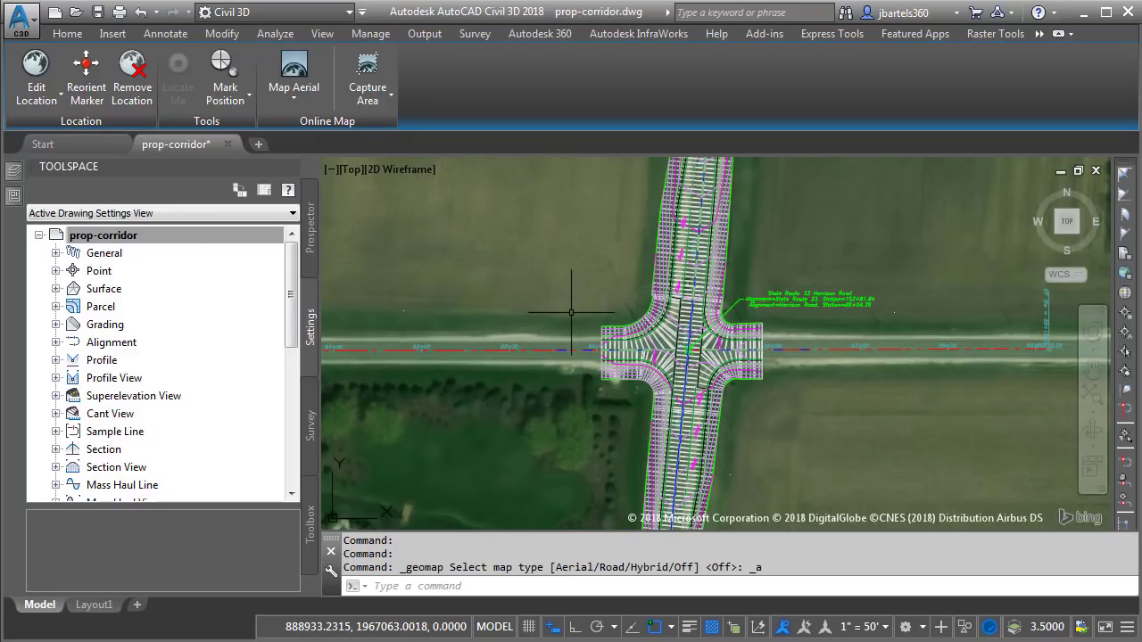
pyautogui.click(294, 96)
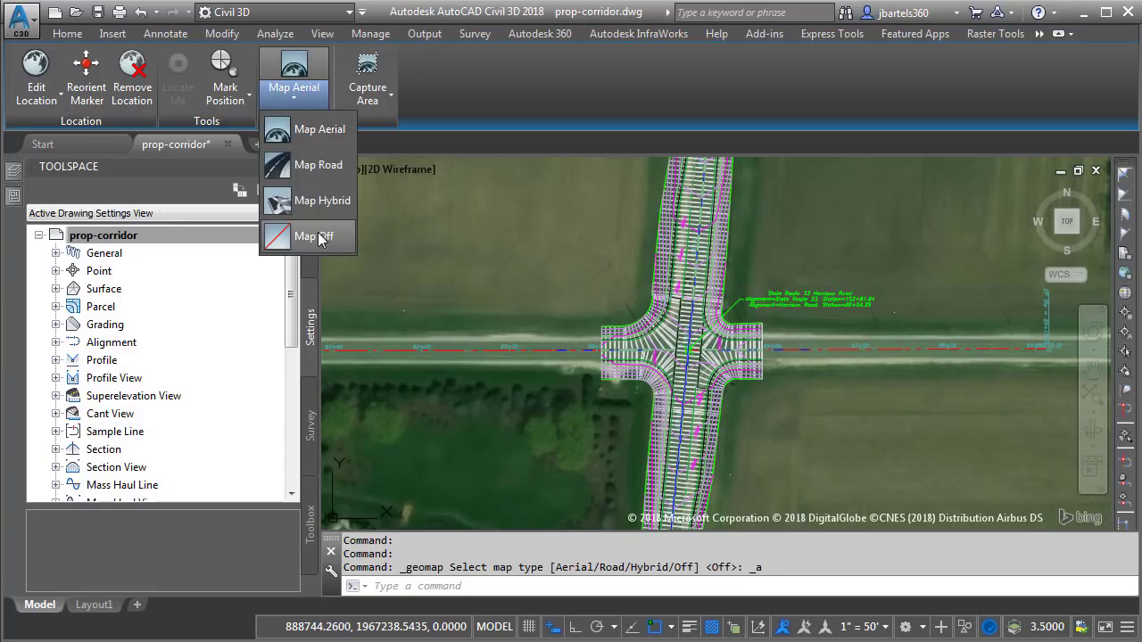
pyautogui.click(320, 239)
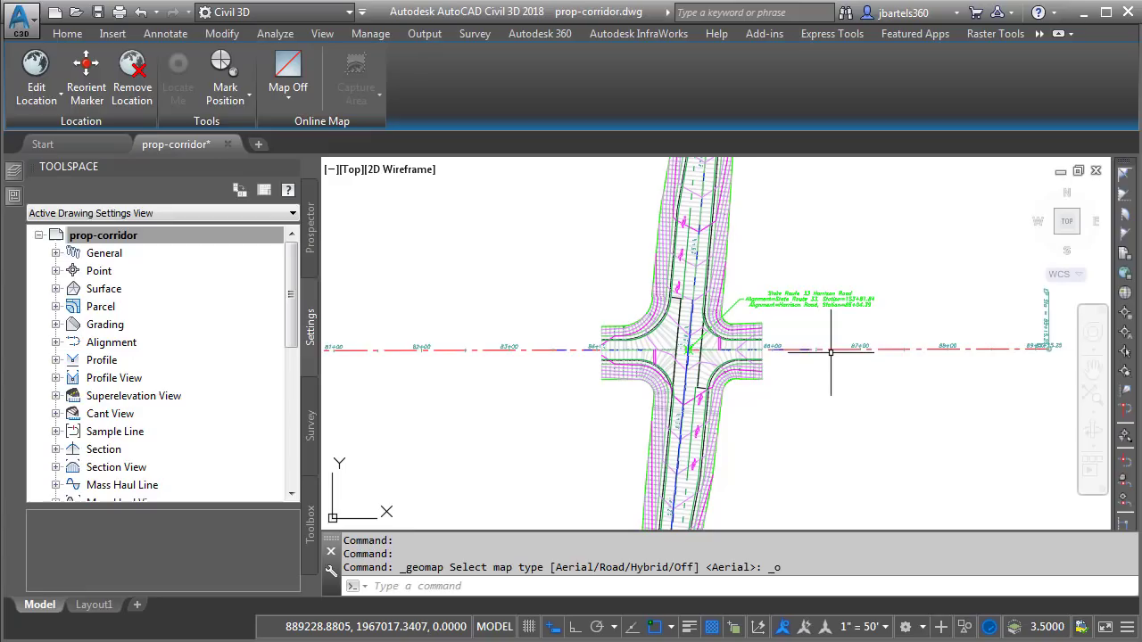
# - Examine the proposed State Route 33 corridor along both legs and at its intersection with Harrison Road
pyautogui.moveTo(831, 353)
pyautogui.mouseDown(button='middle')
pyautogui.moveTo(806, 357)
pyautogui.moveTo(849, 255)
pyautogui.mouseUp(button='middle')
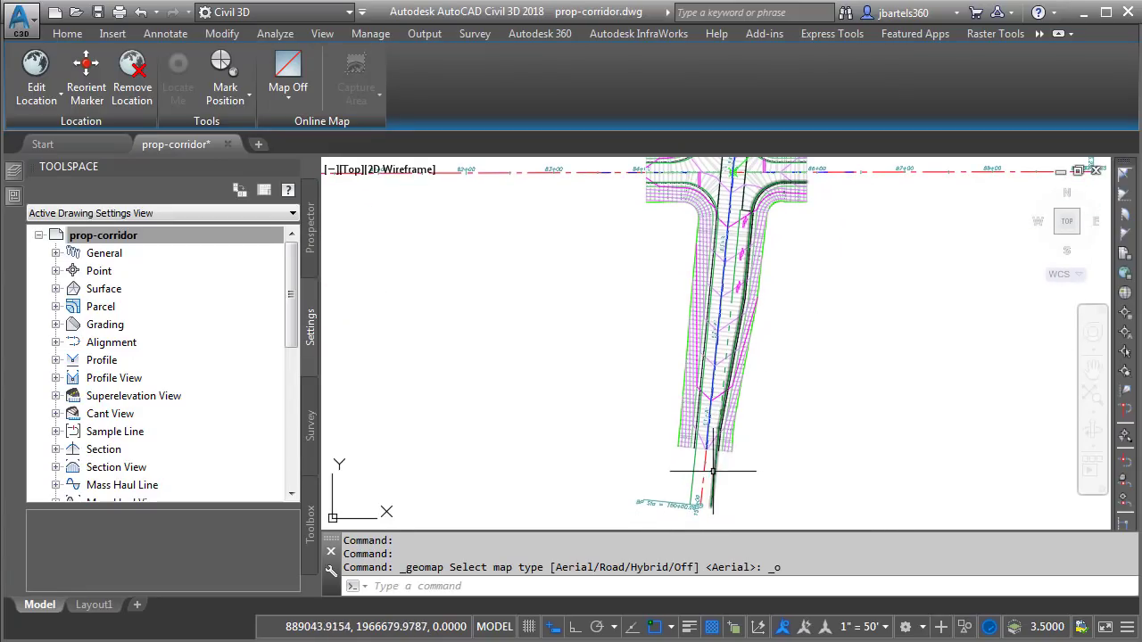
pyautogui.moveTo(837, 264)
pyautogui.mouseDown(button='middle')
pyautogui.moveTo(818, 398)
pyautogui.moveTo(830, 453)
pyautogui.mouseUp(button='middle')
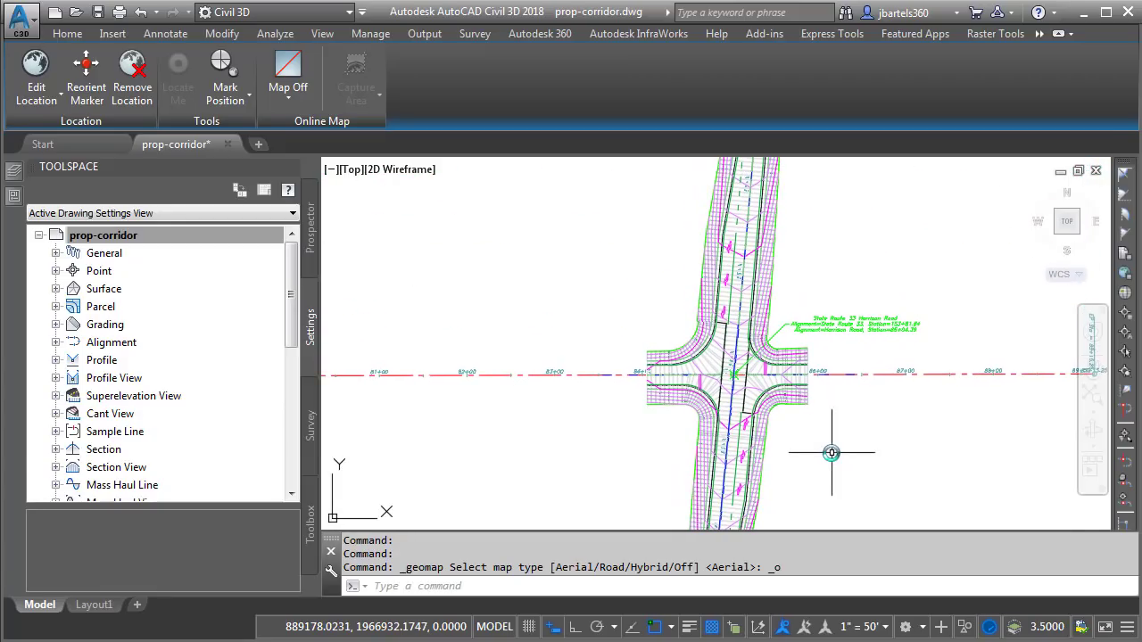
pyautogui.scroll(2, 741, 371)
pyautogui.scroll(5, 747, 362)
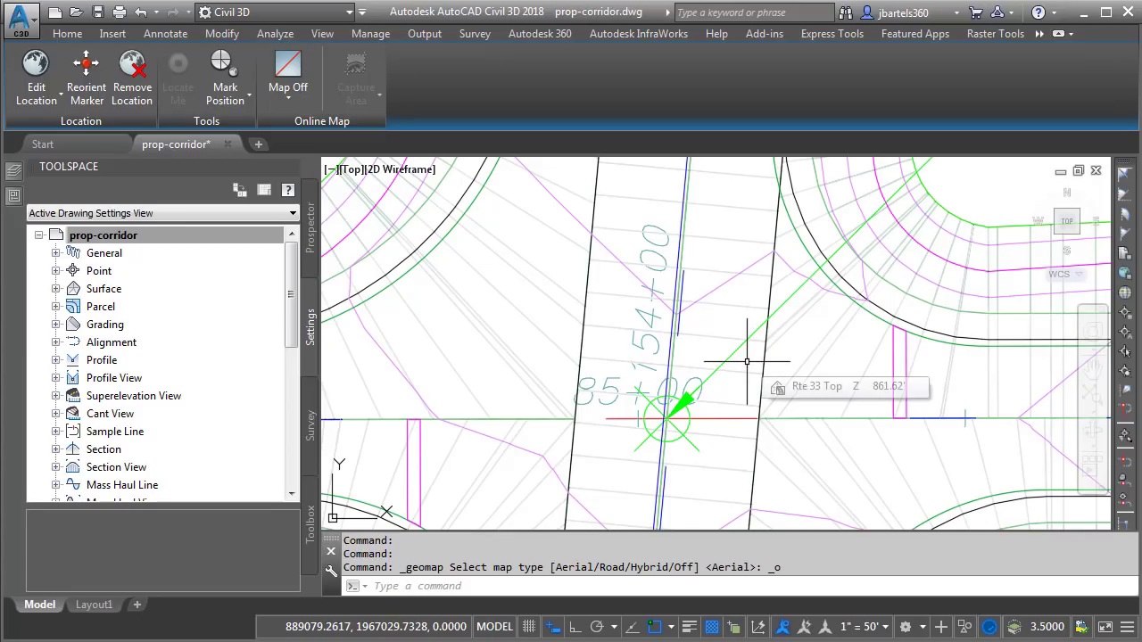
pyautogui.moveTo(777, 338)
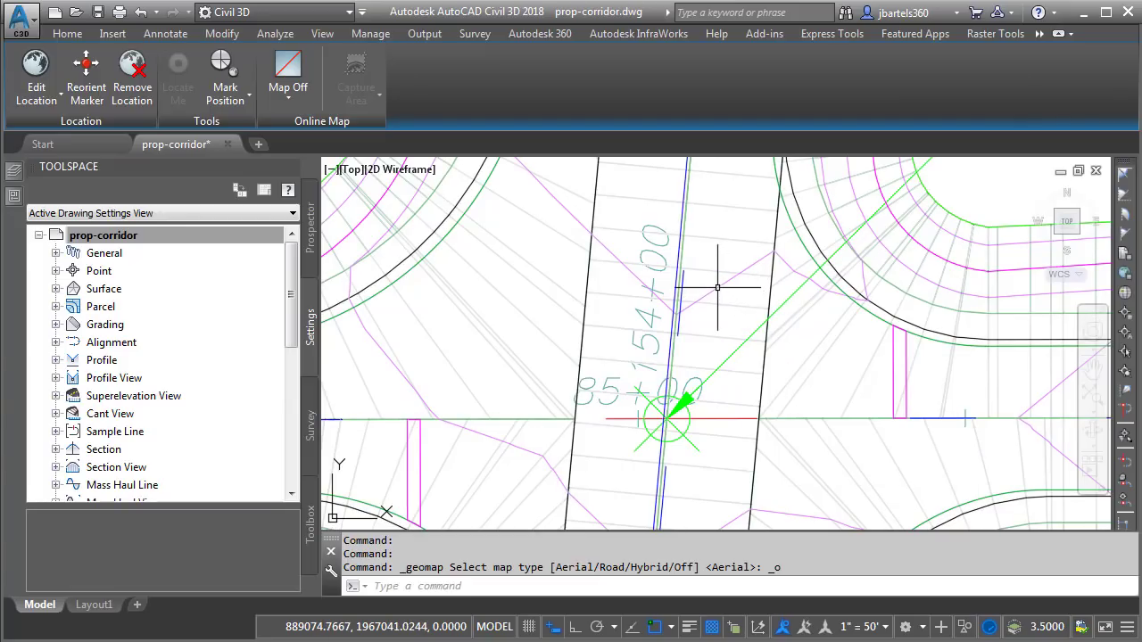
pyautogui.moveTo(717, 287)
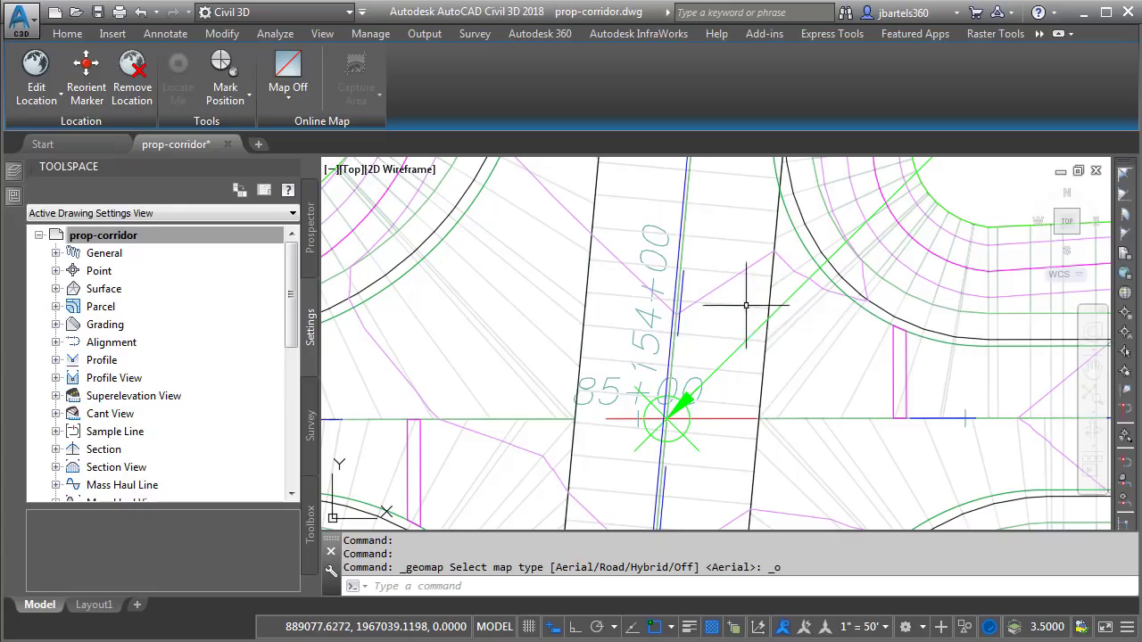
pyautogui.scroll(-5, 814, 379)
pyautogui.moveTo(815, 390); pyautogui.dragTo(818, 173, button='middle')
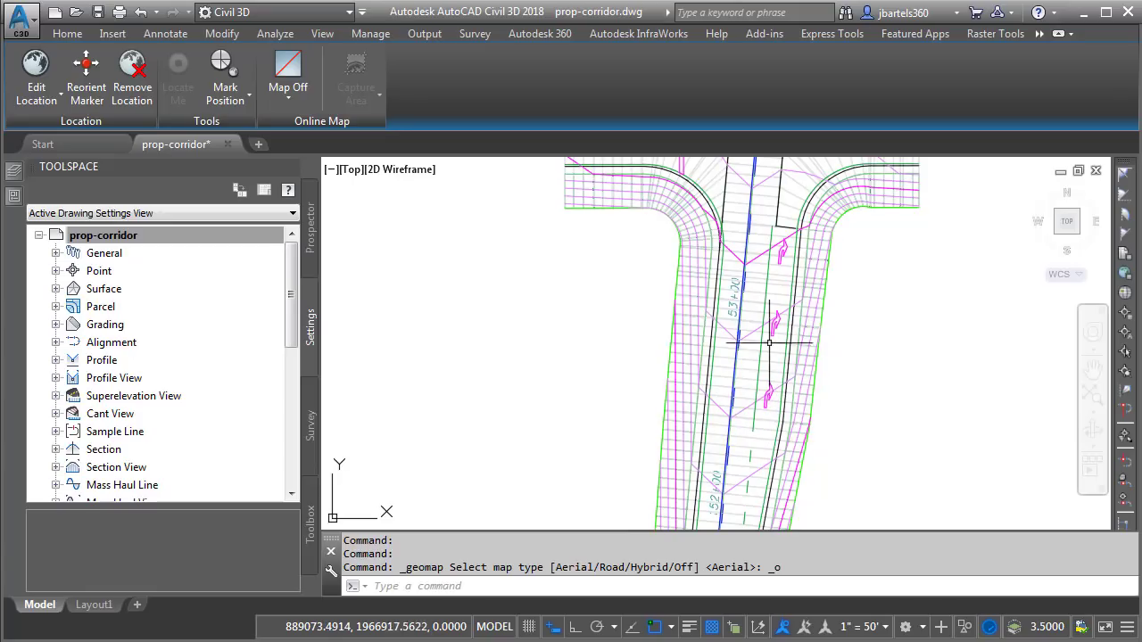
pyautogui.moveTo(794, 178); pyautogui.dragTo(751, 537, button='middle')
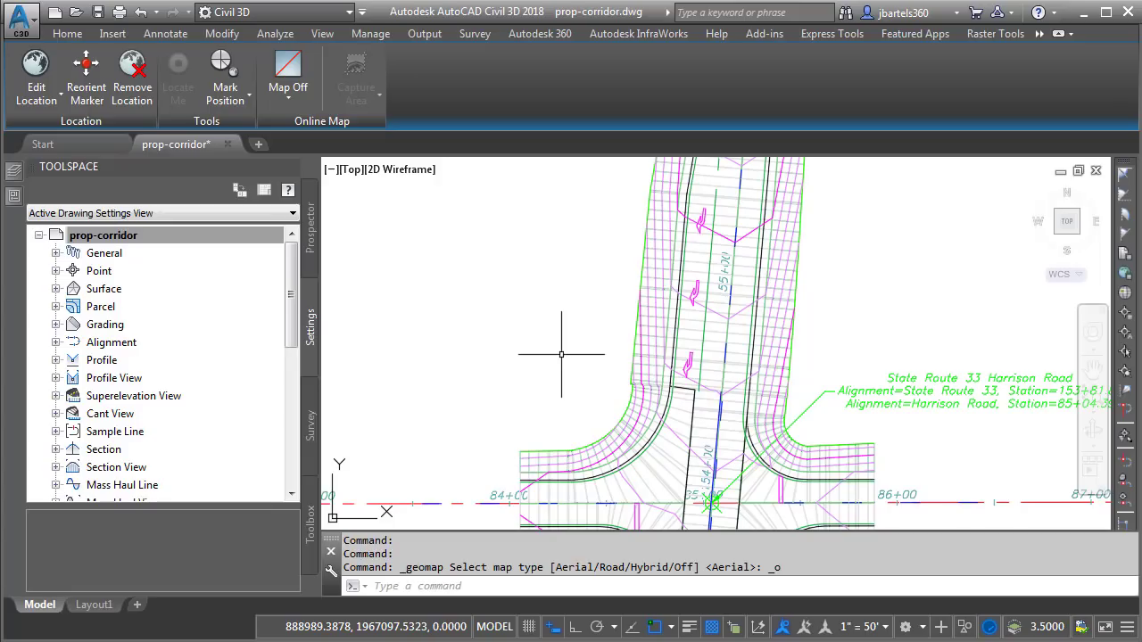
pyautogui.moveTo(800, 437); pyautogui.dragTo(793, 277, button='middle')
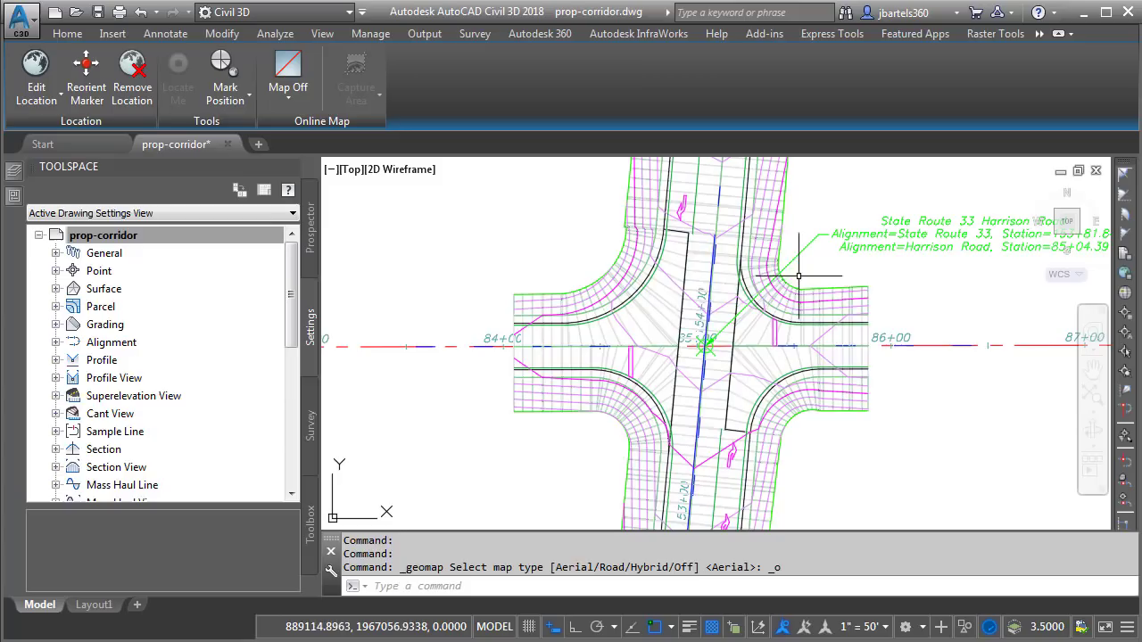
# - Examine the corridor links from the Harrison Road centerline across the pavement and shoulder to the side slopes near the intersection's southwest corner
pyautogui.scroll(3, 638, 343)
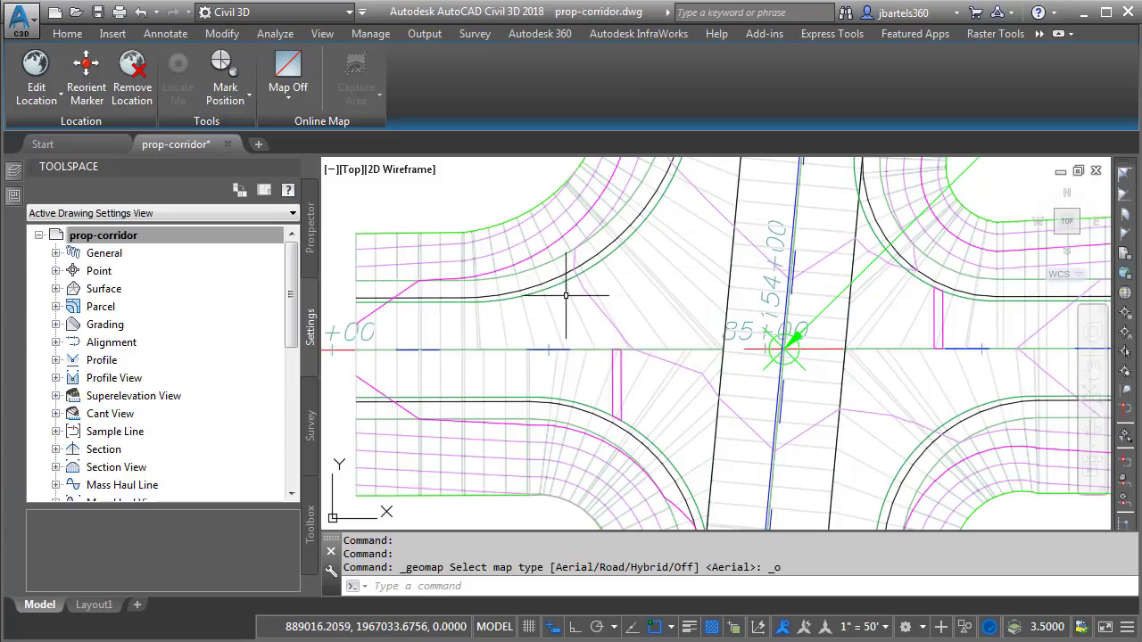
pyautogui.scroll(2, 564, 367)
pyautogui.scroll(3, 563, 367)
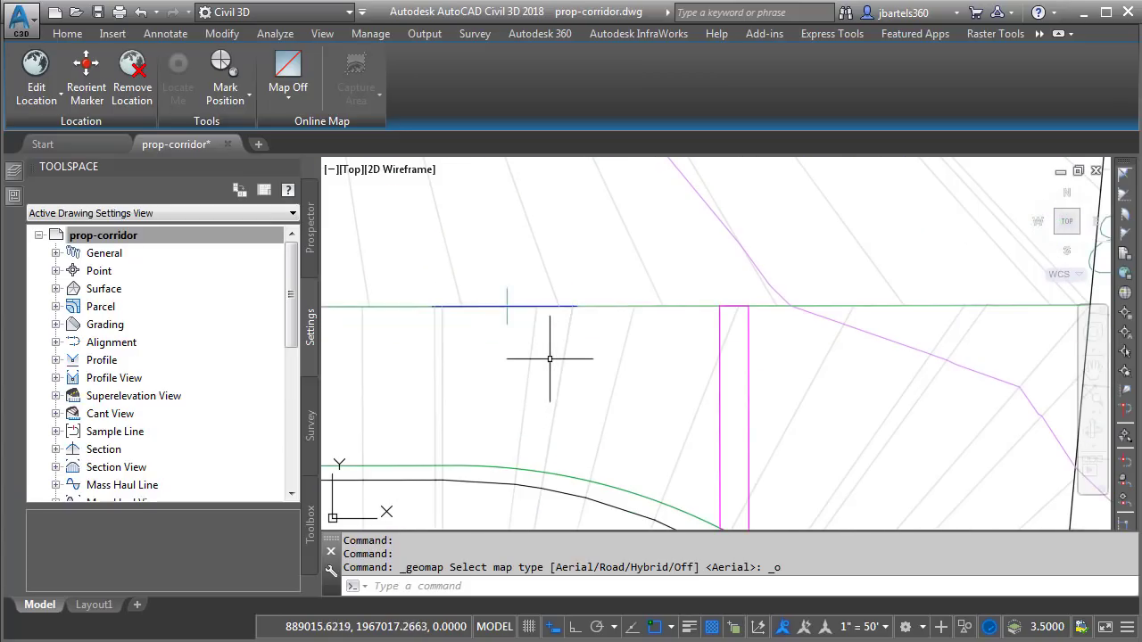
pyautogui.moveTo(534, 335)
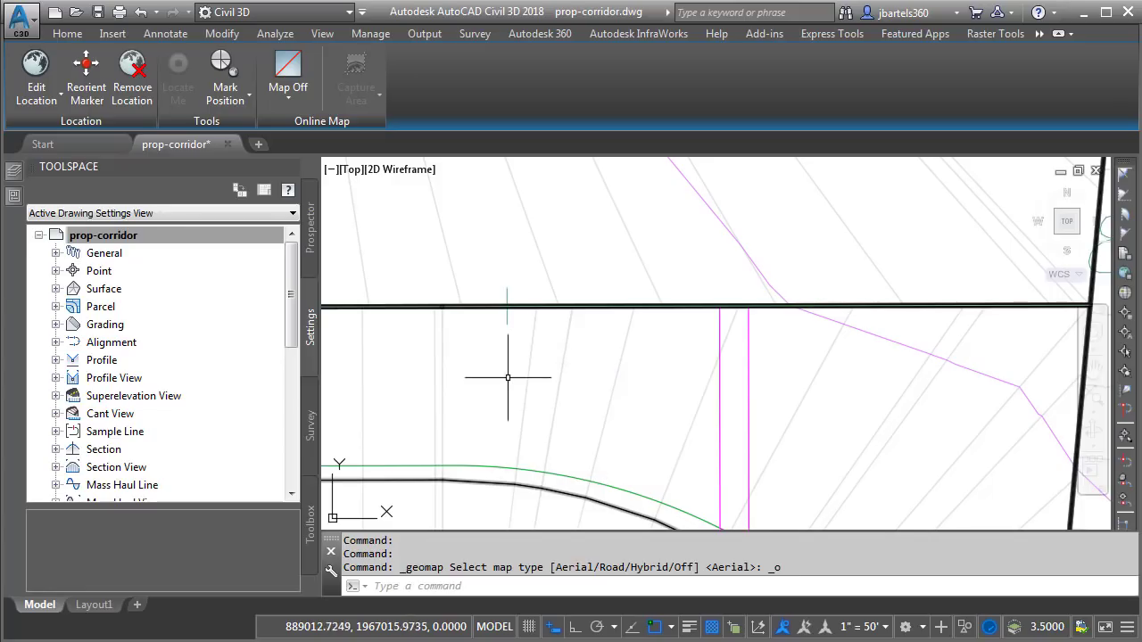
pyautogui.moveTo(508, 377); pyautogui.dragTo(510, 286, button='middle')
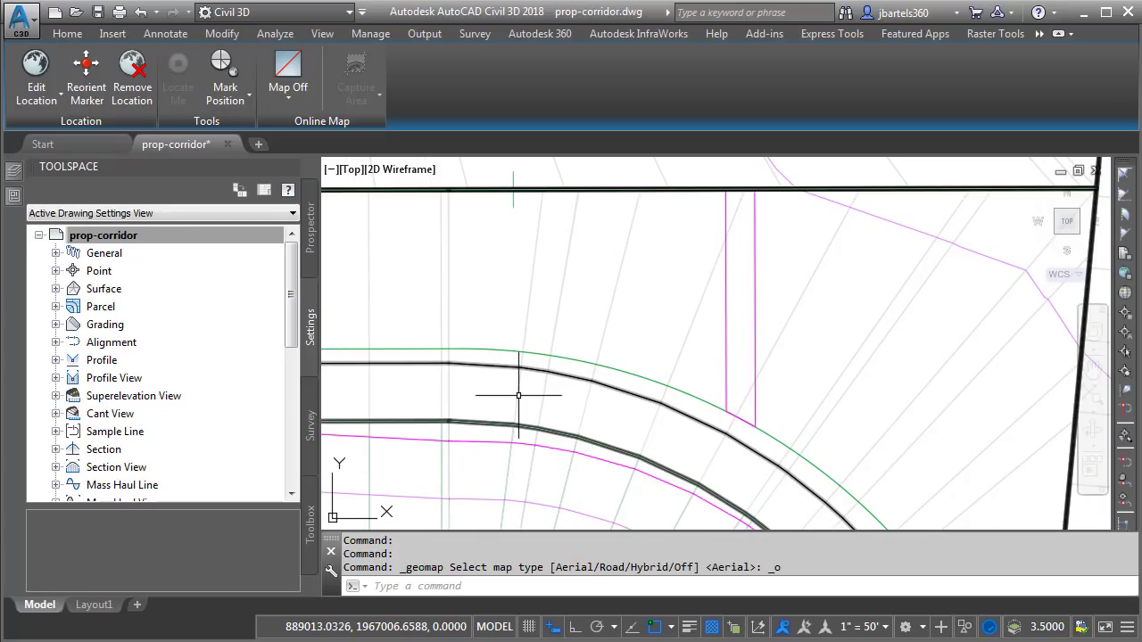
pyautogui.moveTo(519, 397)
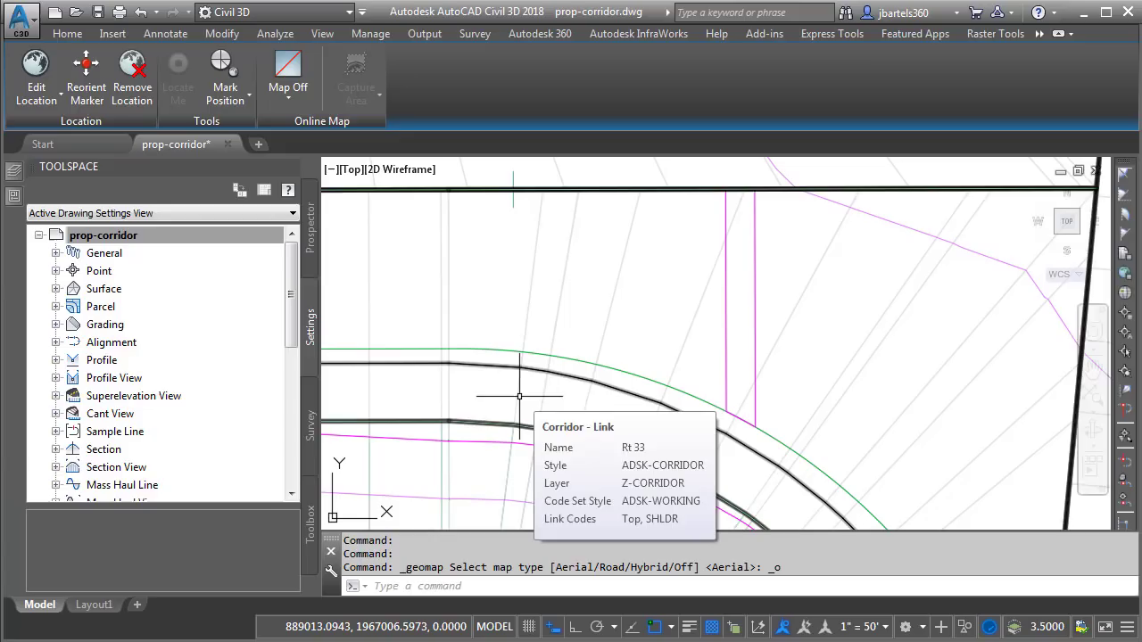
pyautogui.moveTo(519, 396)
pyautogui.mouseDown(button='middle')
pyautogui.moveTo(538, 383)
pyautogui.moveTo(543, 300)
pyautogui.mouseUp(button='middle')
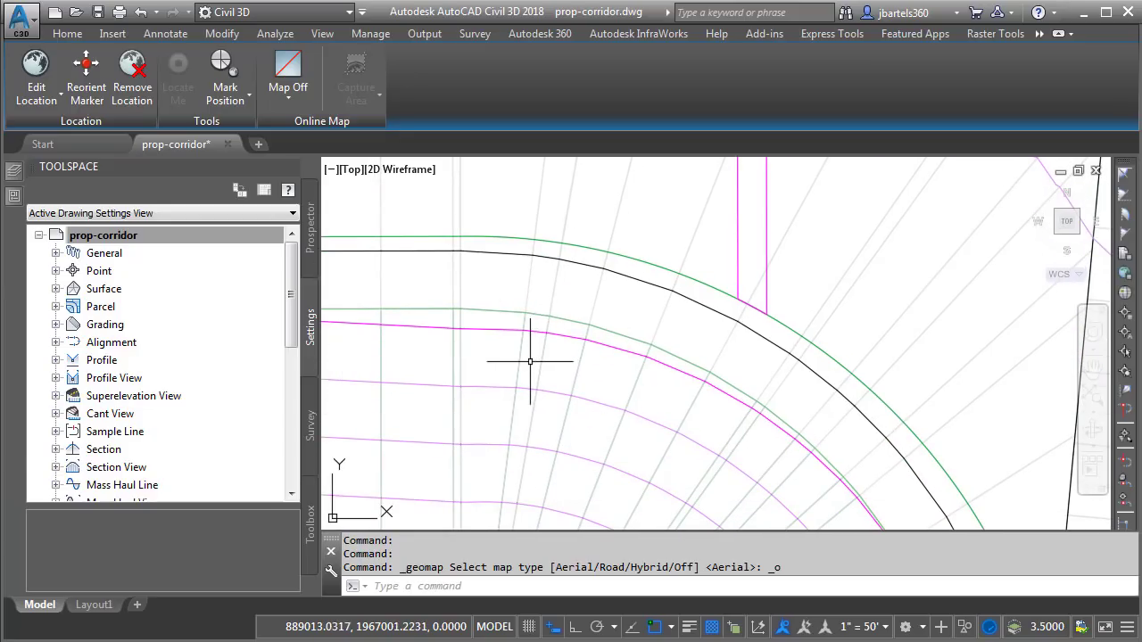
pyautogui.moveTo(518, 365)
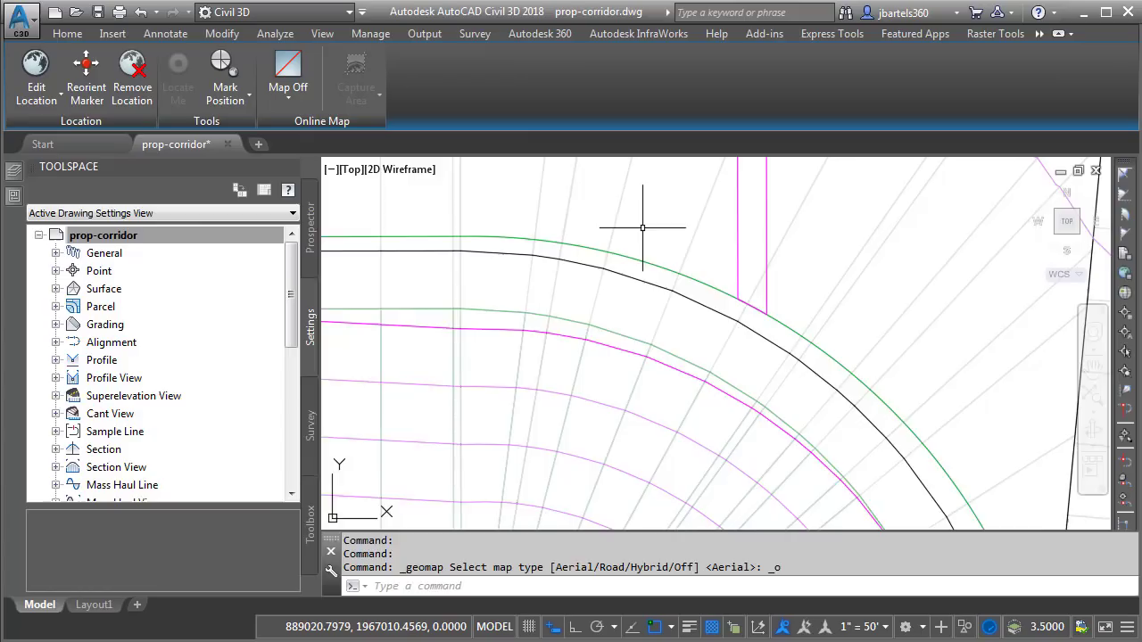
pyautogui.moveTo(658, 234); pyautogui.dragTo(612, 451, button='middle')
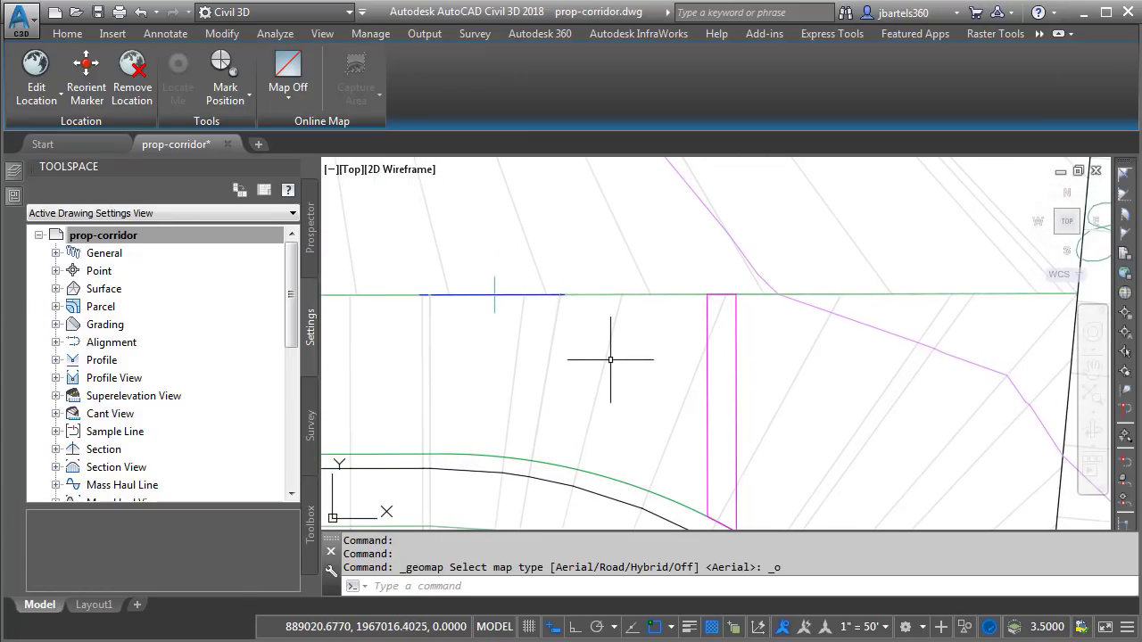
pyautogui.moveTo(610, 347)
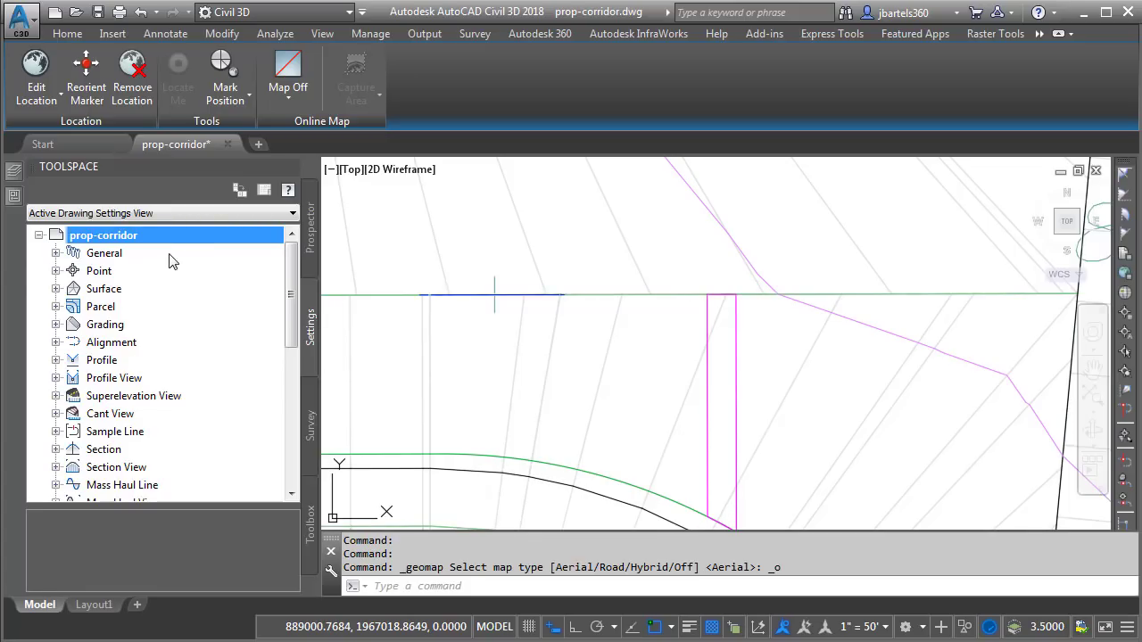
# - Open the ADSK-WORKING code set style for editing from the general multipurpose styles
pyautogui.click(55, 253)
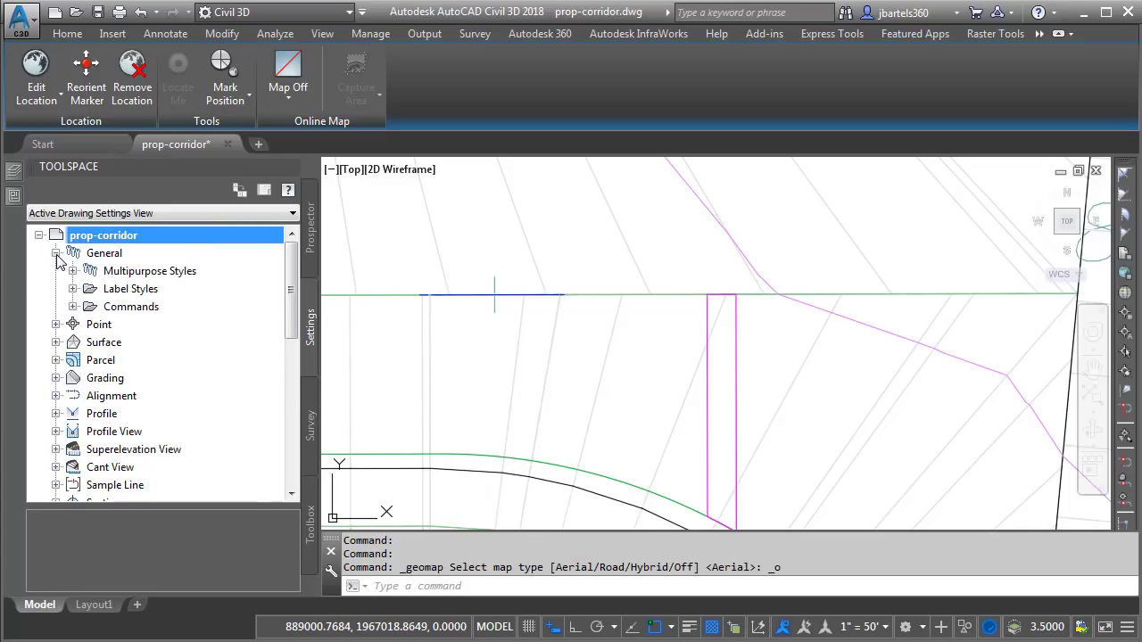
pyautogui.click(73, 271)
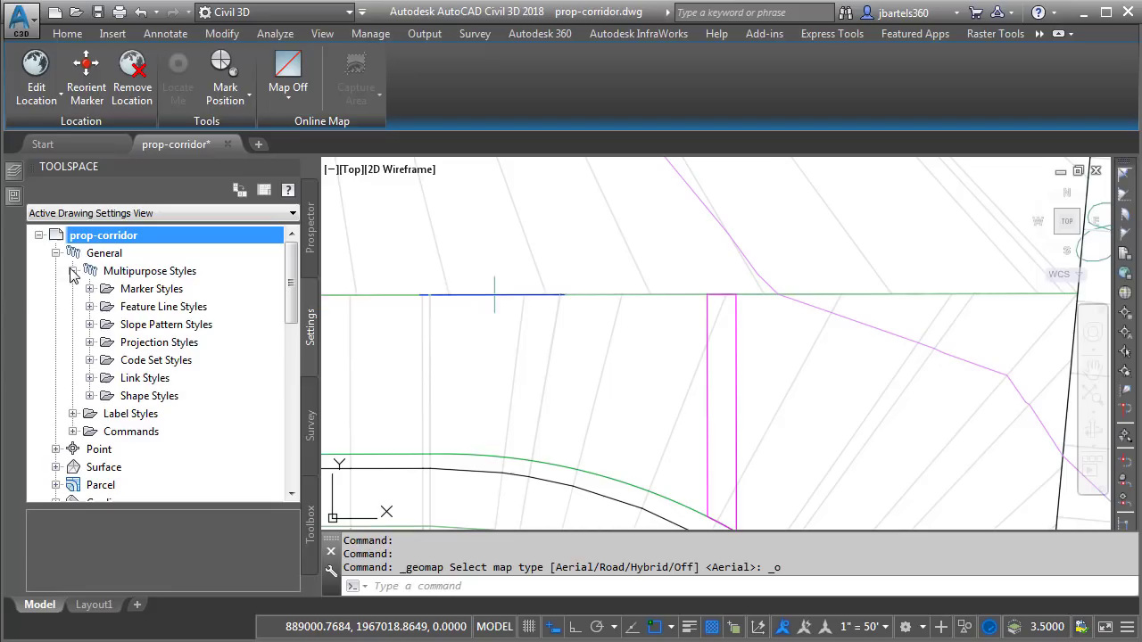
pyautogui.click(90, 359)
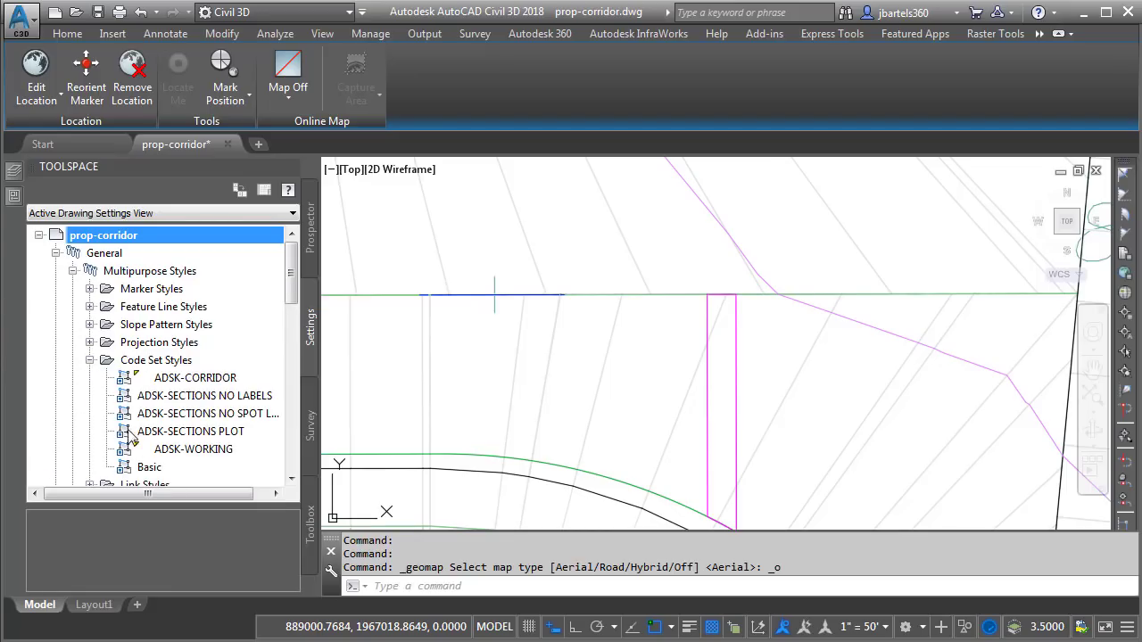
pyautogui.rightClick(158, 453)
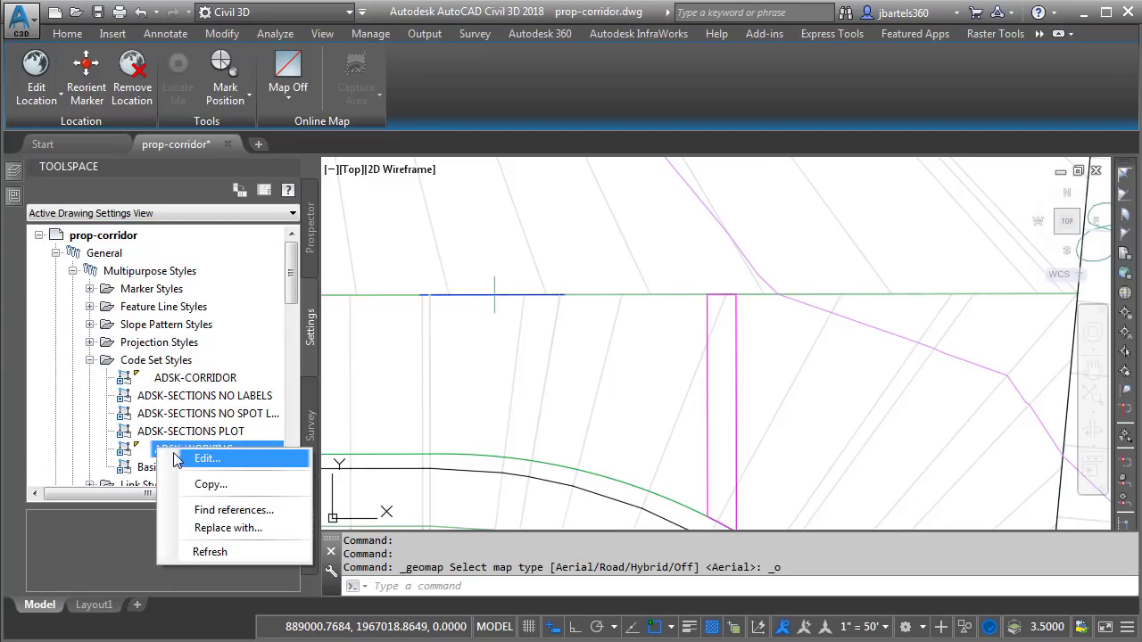
pyautogui.click(196, 460)
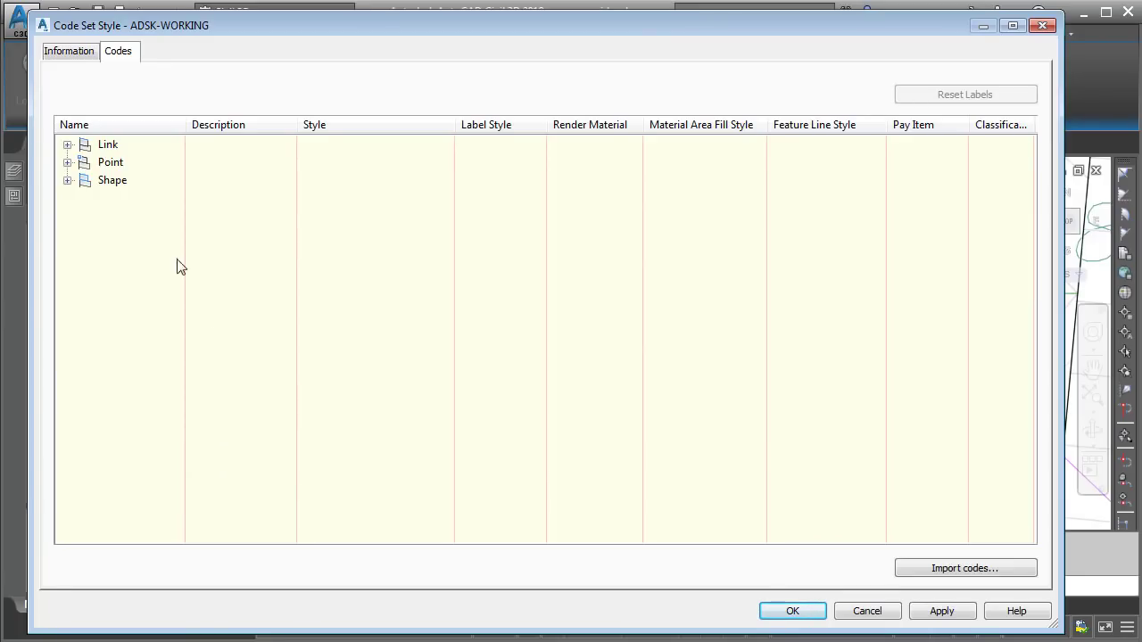
# - Assign the Surfacing.Asphalt render material to the Pave link code in the ADSK-WORKING code set style
pyautogui.click(67, 145)
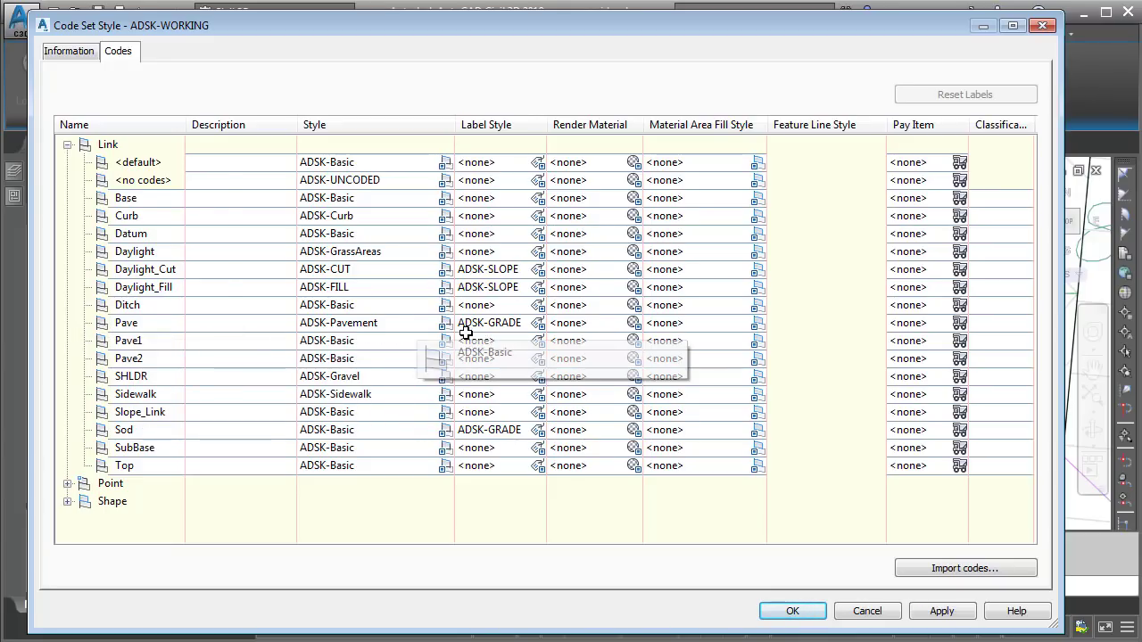
pyautogui.click(633, 324)
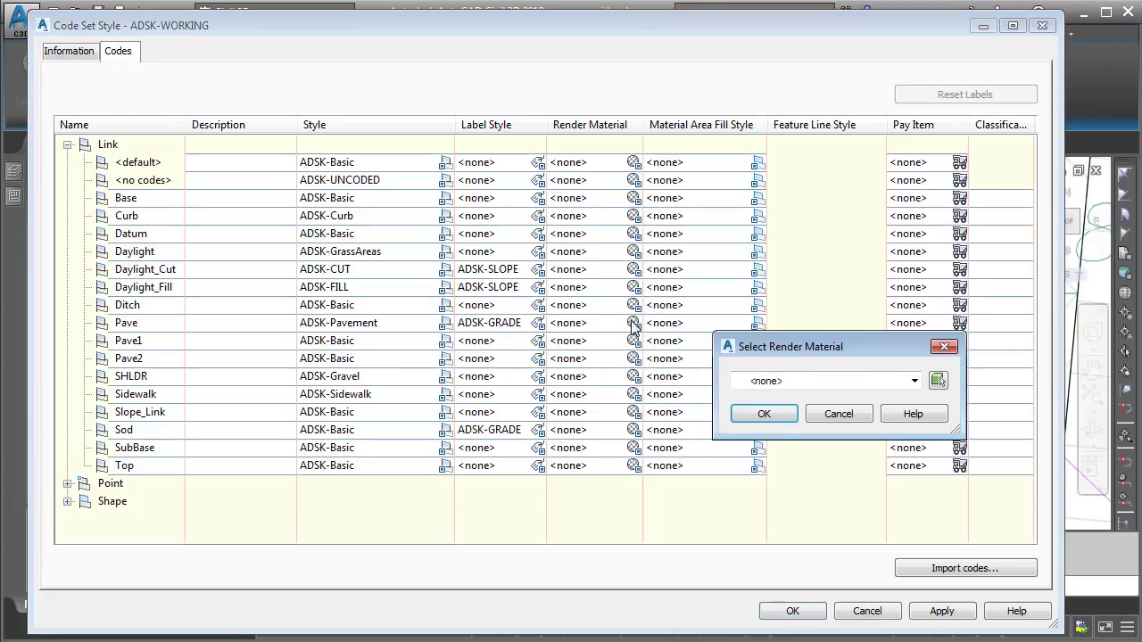
pyautogui.click(914, 381)
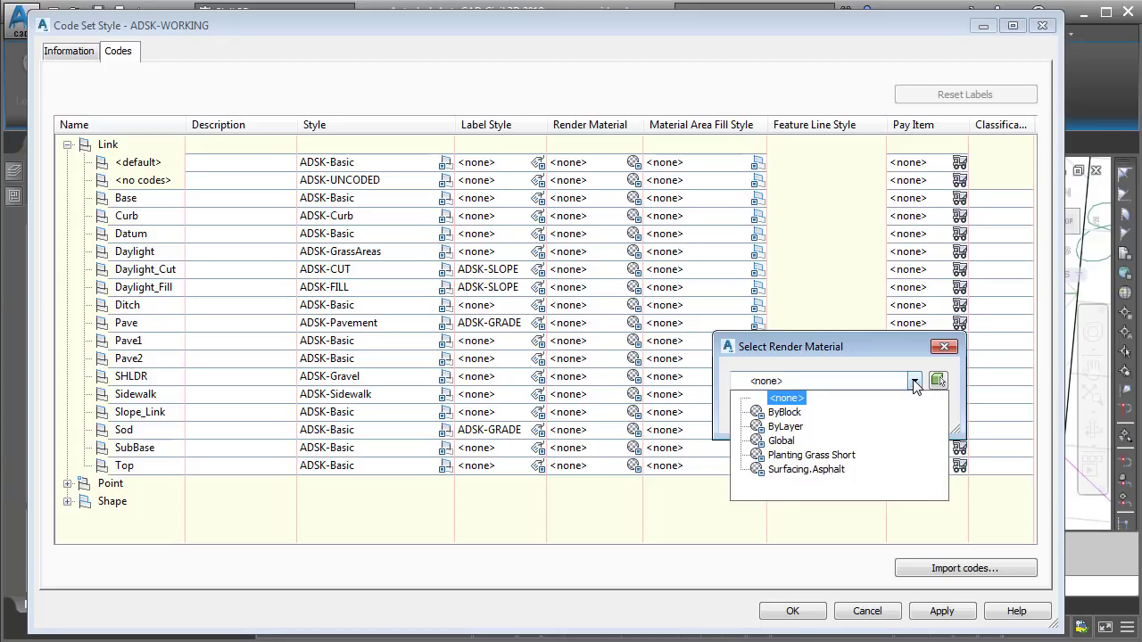
pyautogui.click(807, 469)
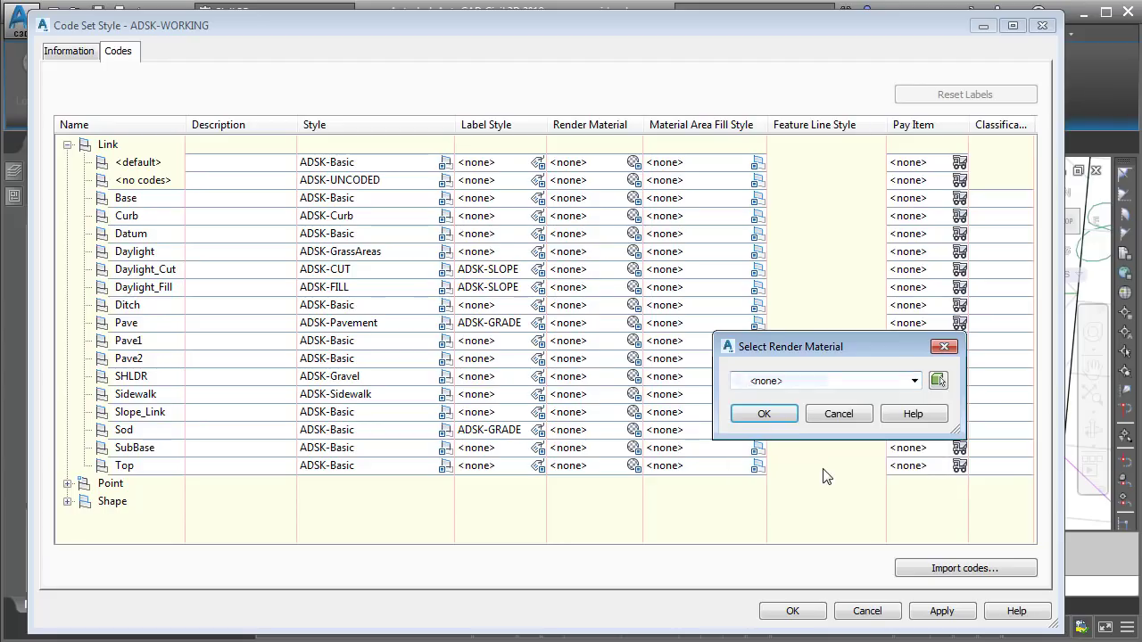
pyautogui.click(774, 412)
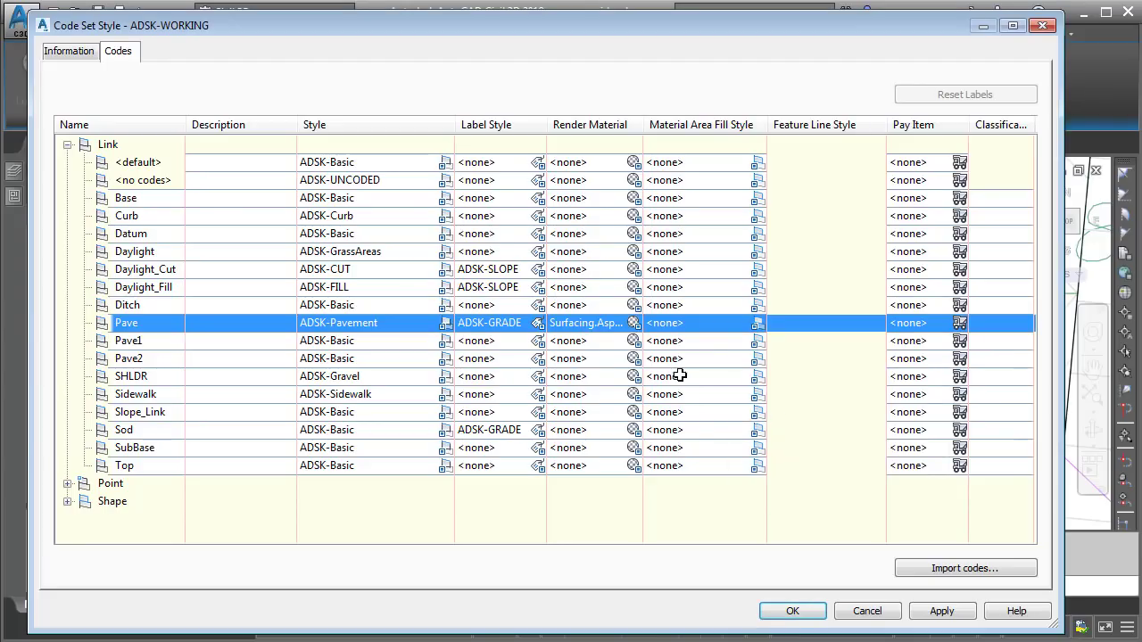
# - Assign the Planting Grass Short render material to the Daylight link code and accept the code set style changes
pyautogui.click(135, 254)
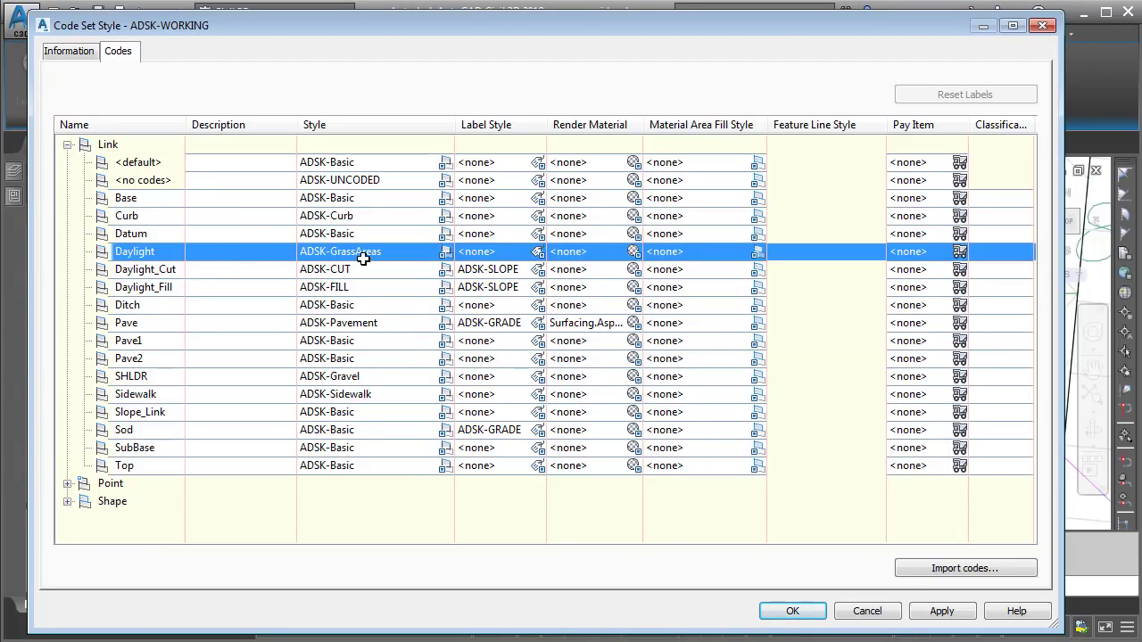
pyautogui.click(634, 252)
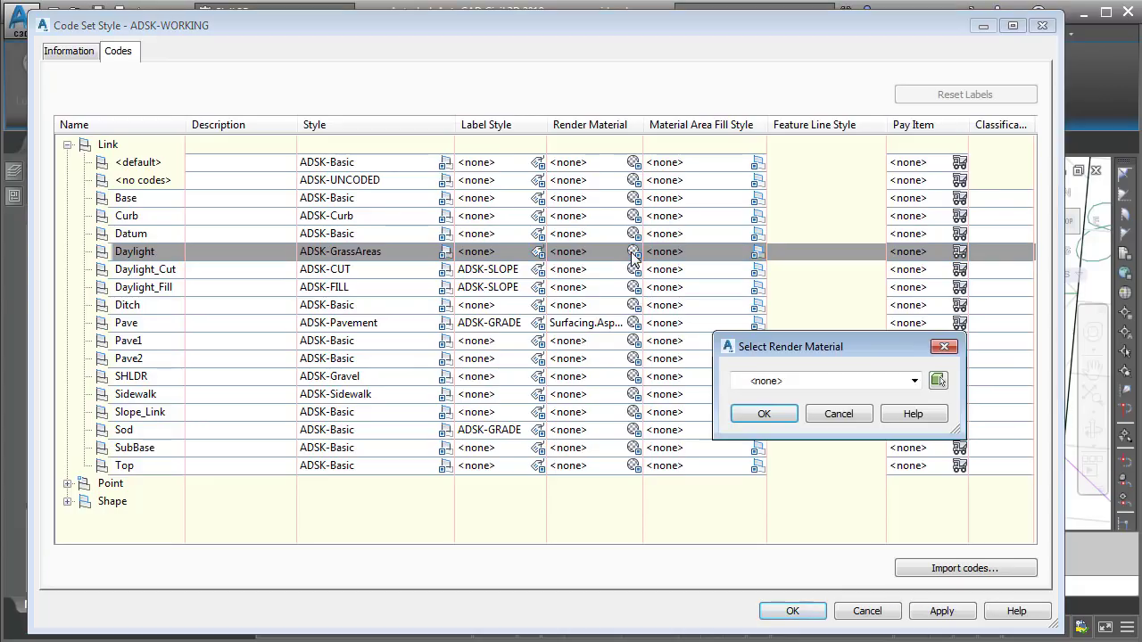
pyautogui.click(914, 382)
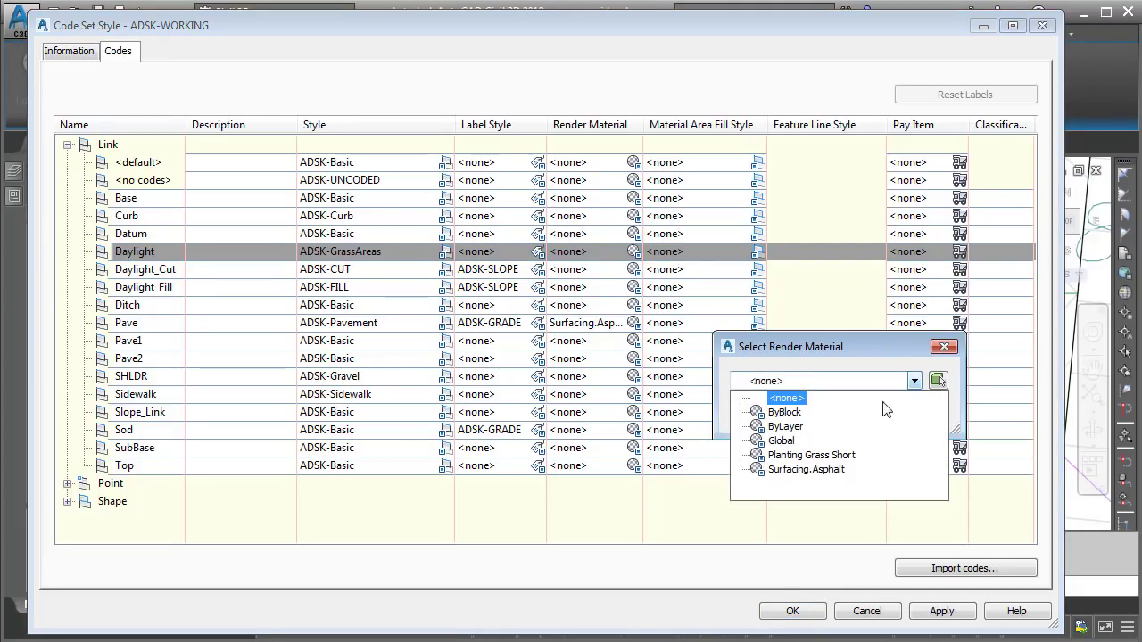
pyautogui.click(848, 456)
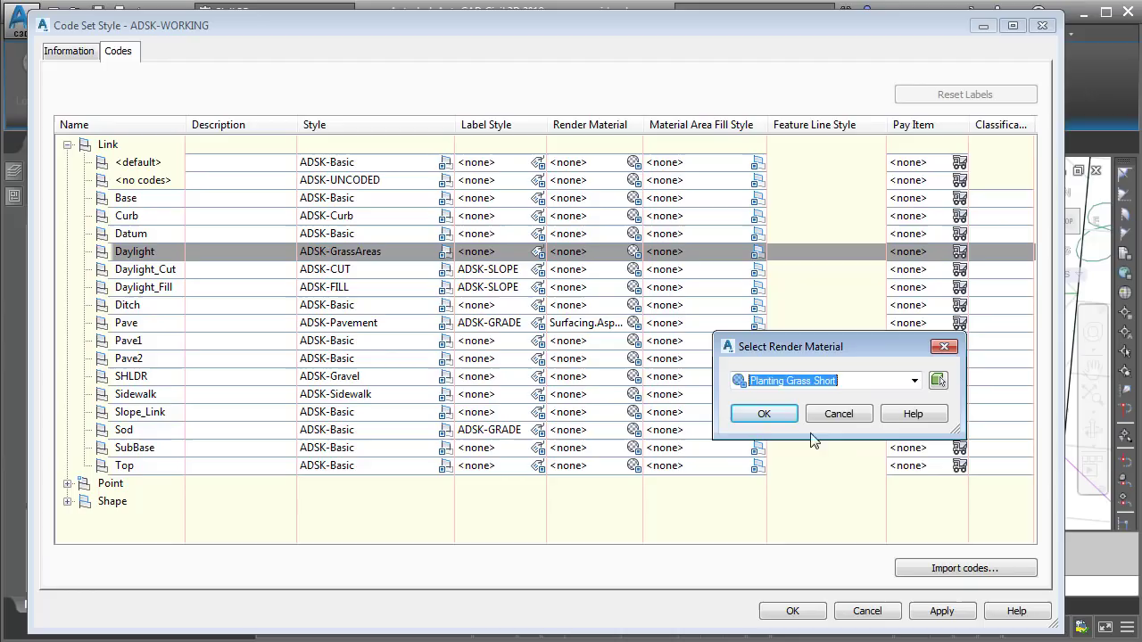
pyautogui.click(780, 413)
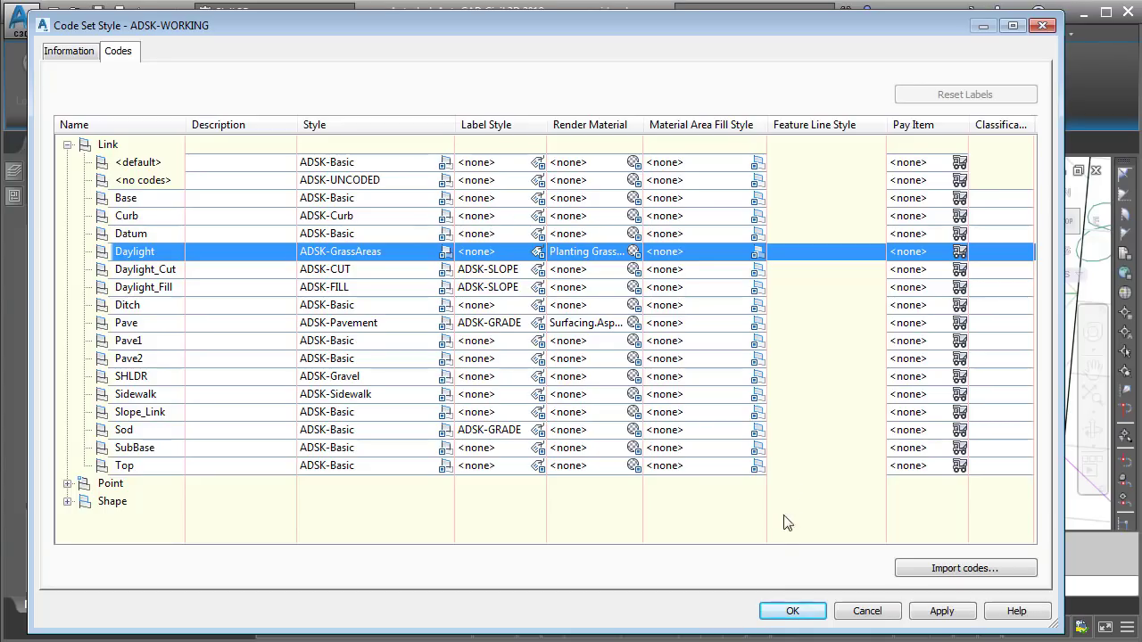
pyautogui.click(779, 612)
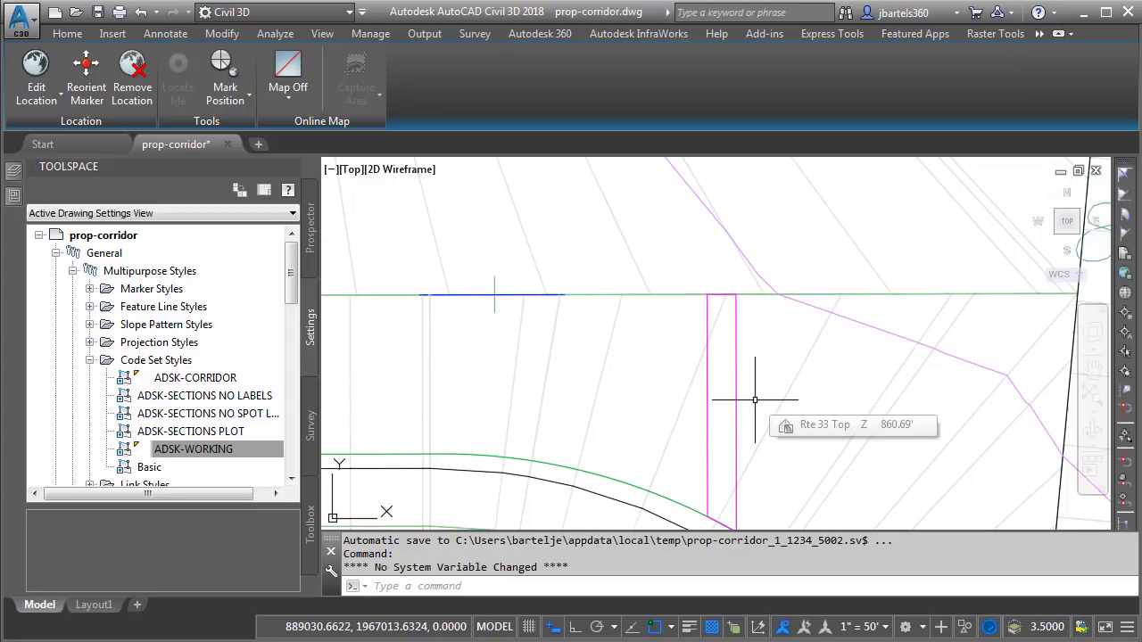
# - Open the Materials Browser with RMAT and show both the document materials and the library materials as thumbnails
pyautogui.write('rmat')
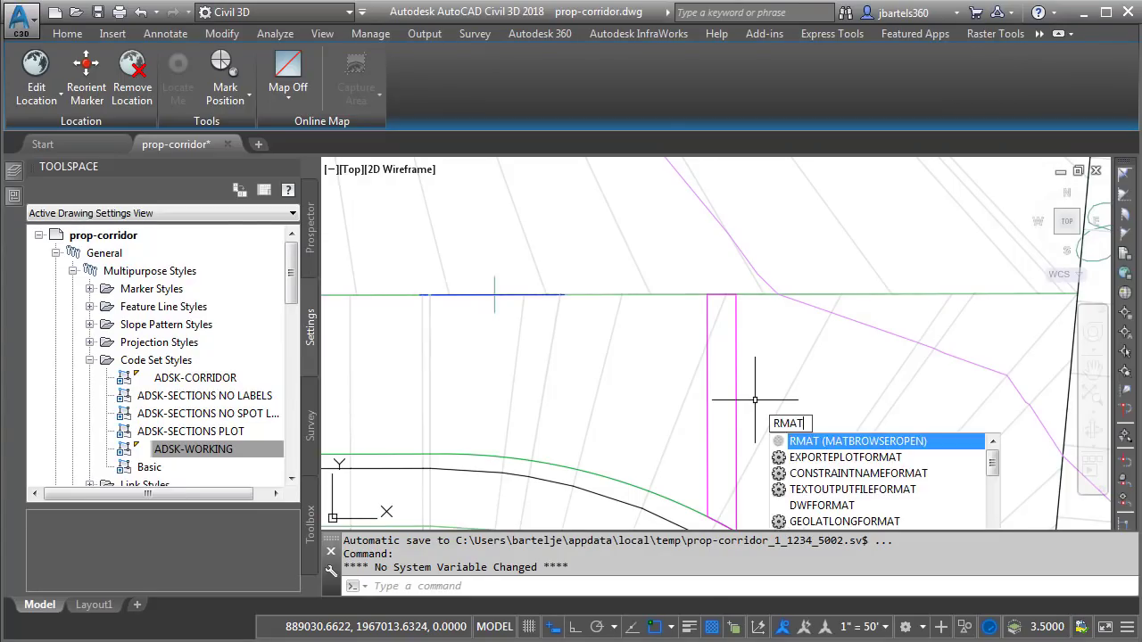
pyautogui.press('Return')
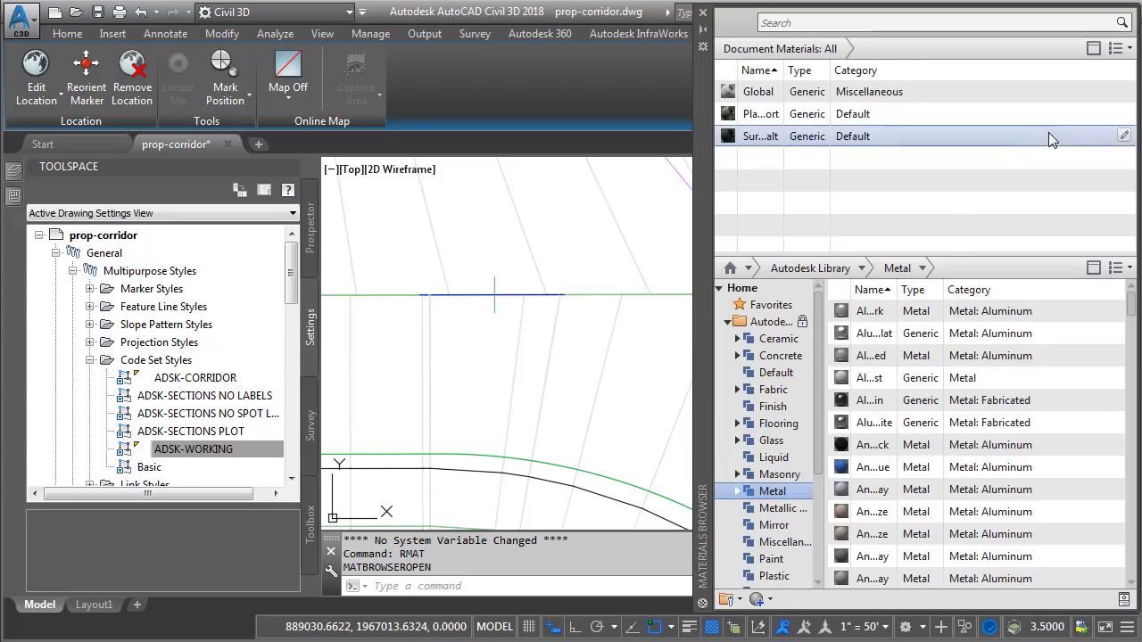
pyautogui.click(1130, 49)
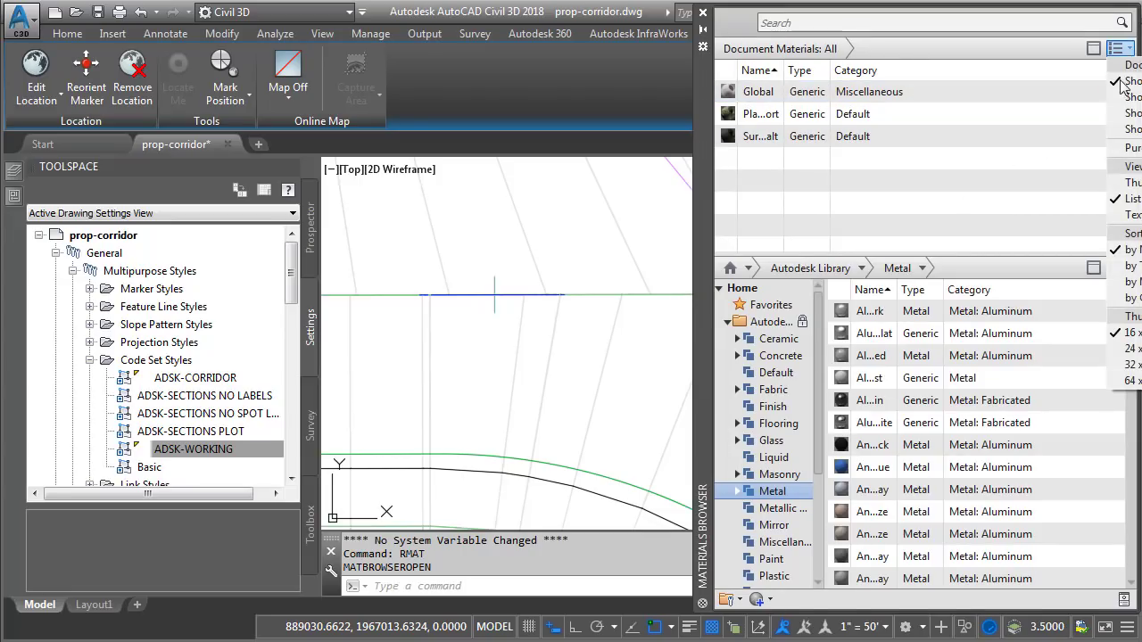
pyautogui.click(1118, 183)
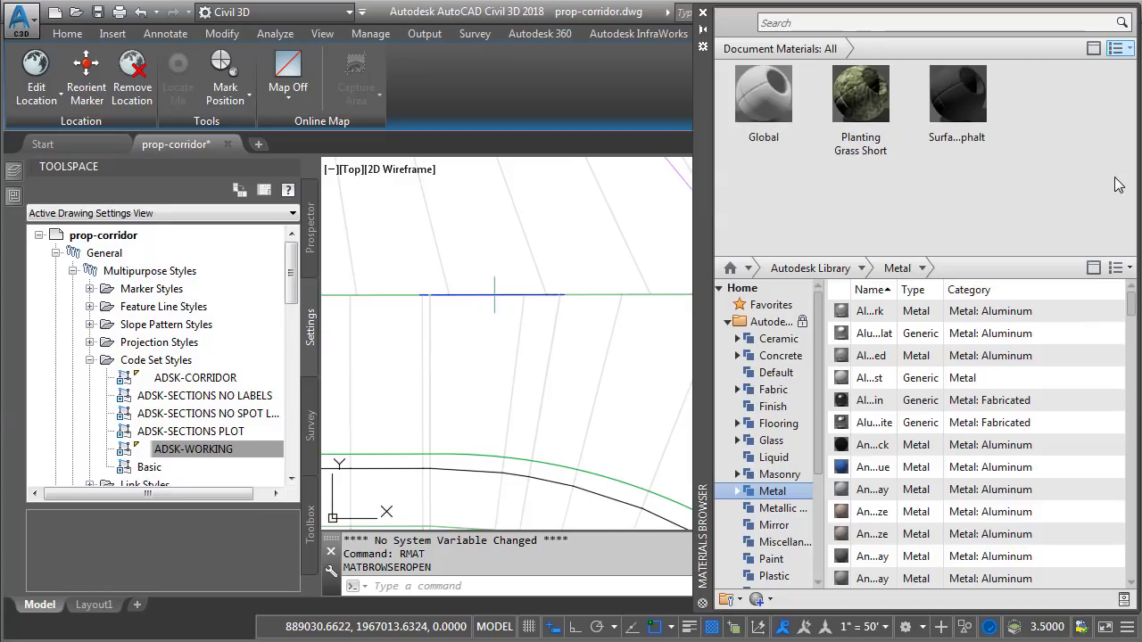
pyautogui.click(1120, 269)
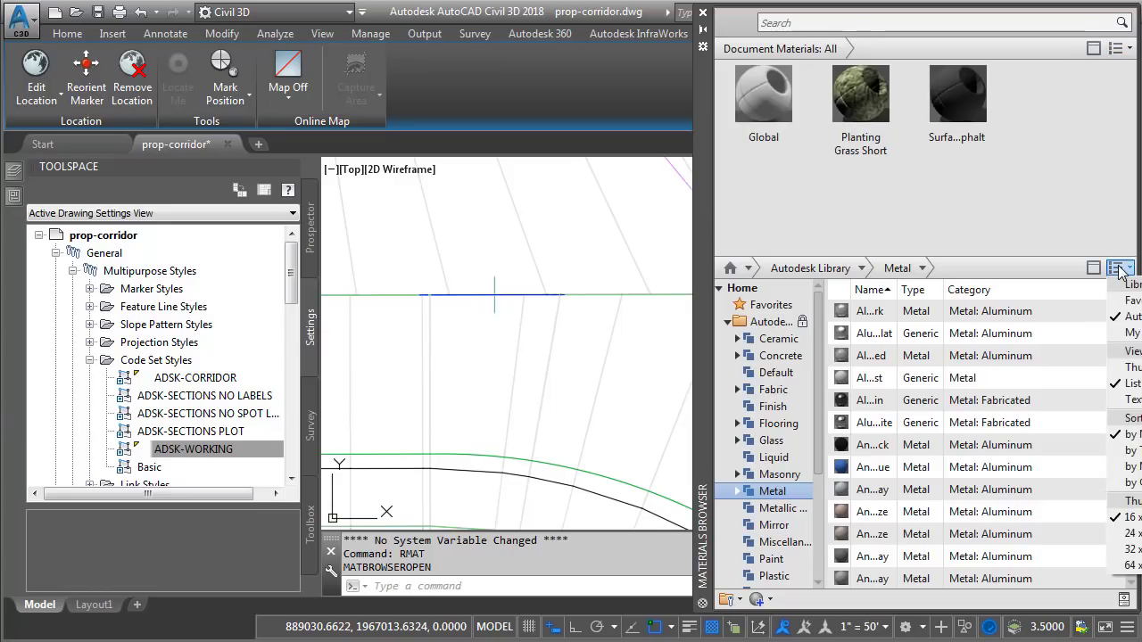
pyautogui.click(1117, 368)
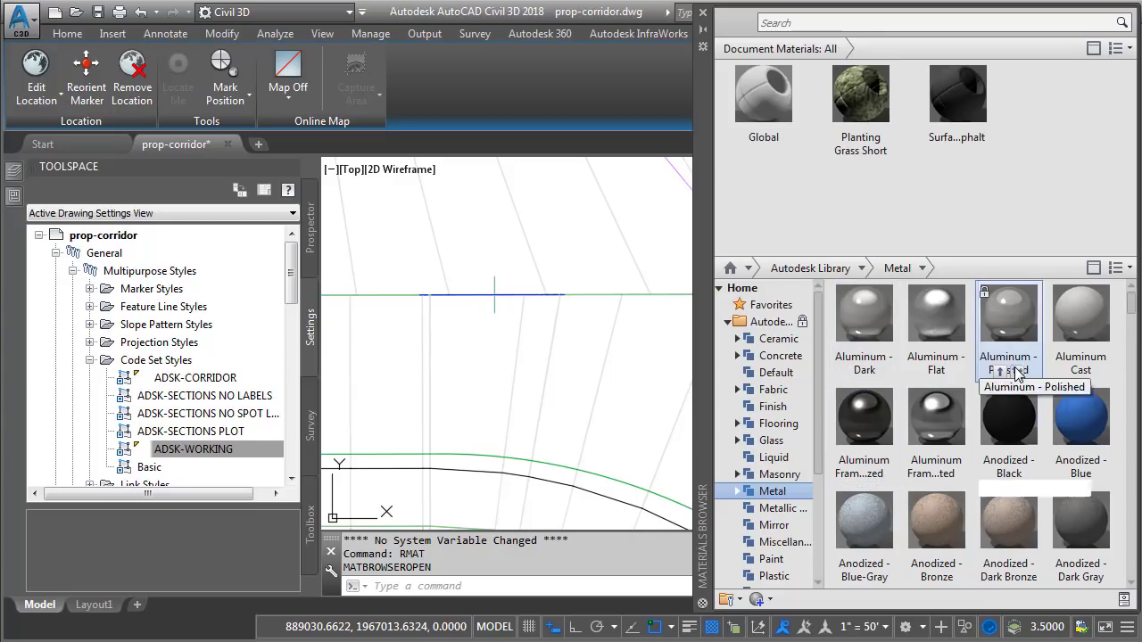
# - Browse the material library, search it for "gravel", and add Gravel - Mixed to the document materials
pyautogui.click(775, 356)
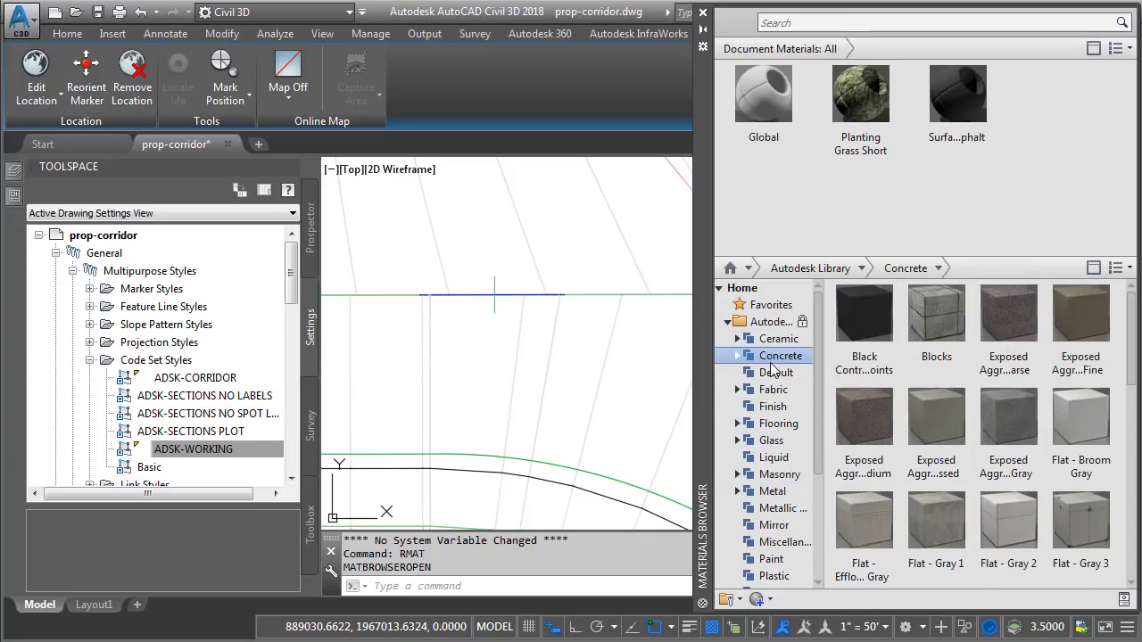
pyautogui.click(772, 393)
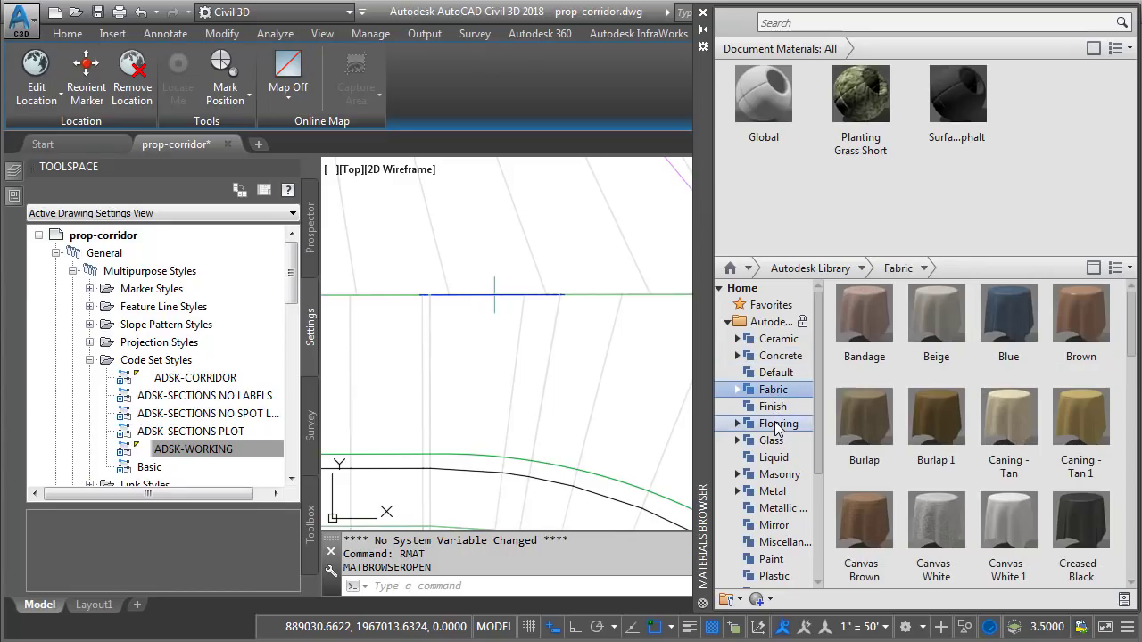
pyautogui.click(777, 425)
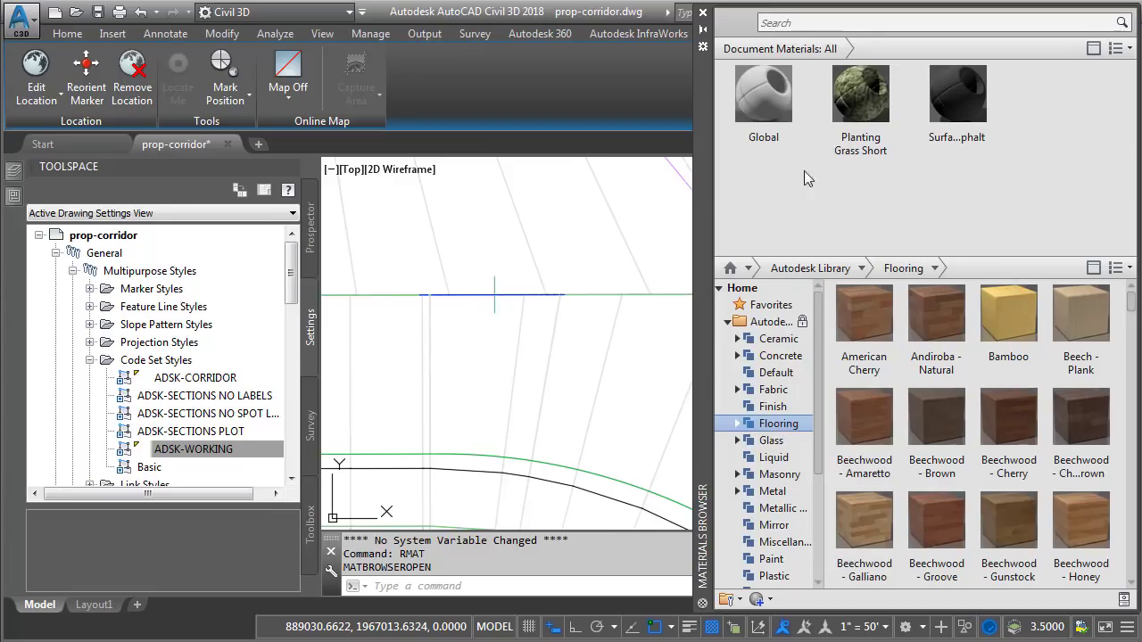
pyautogui.click(795, 24)
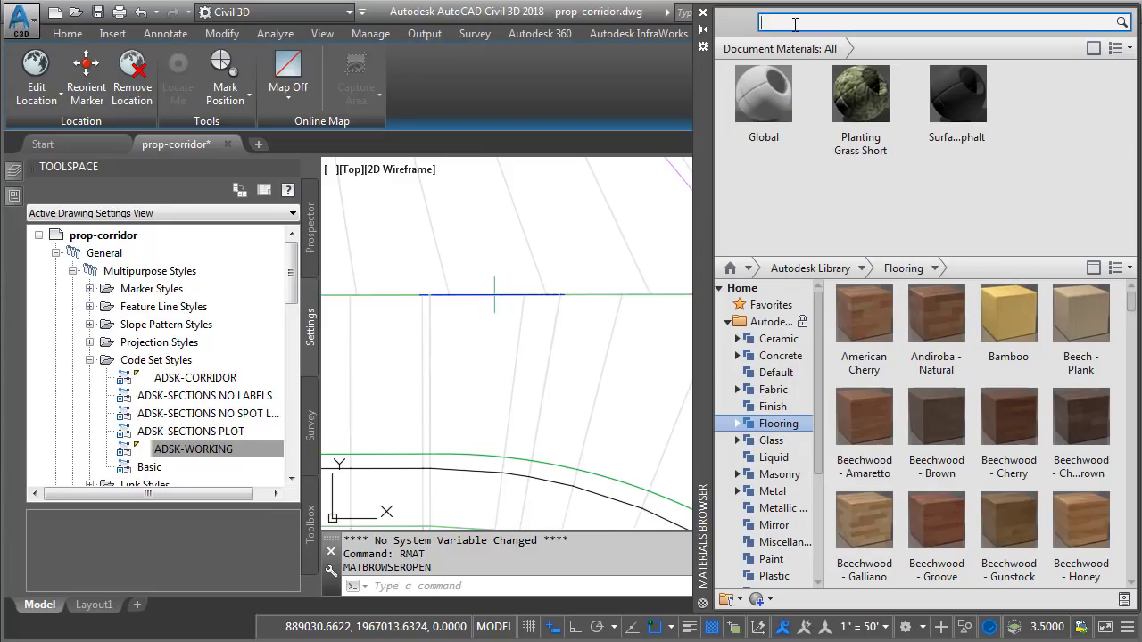
pyautogui.write('gravel')
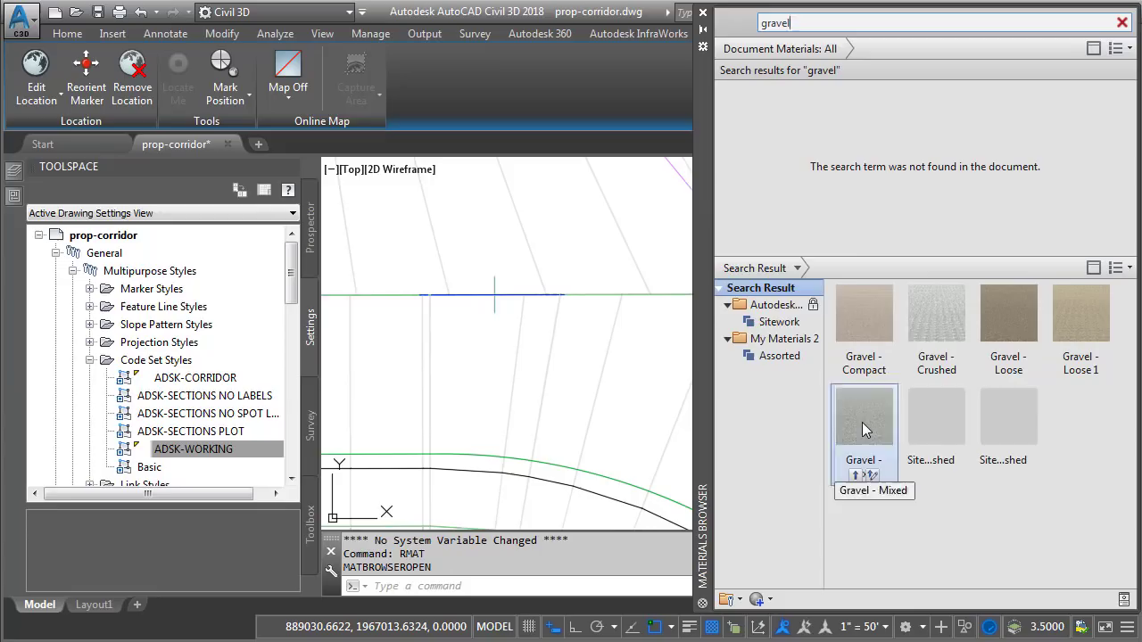
pyautogui.moveTo(862, 424); pyautogui.dragTo(815, 119)
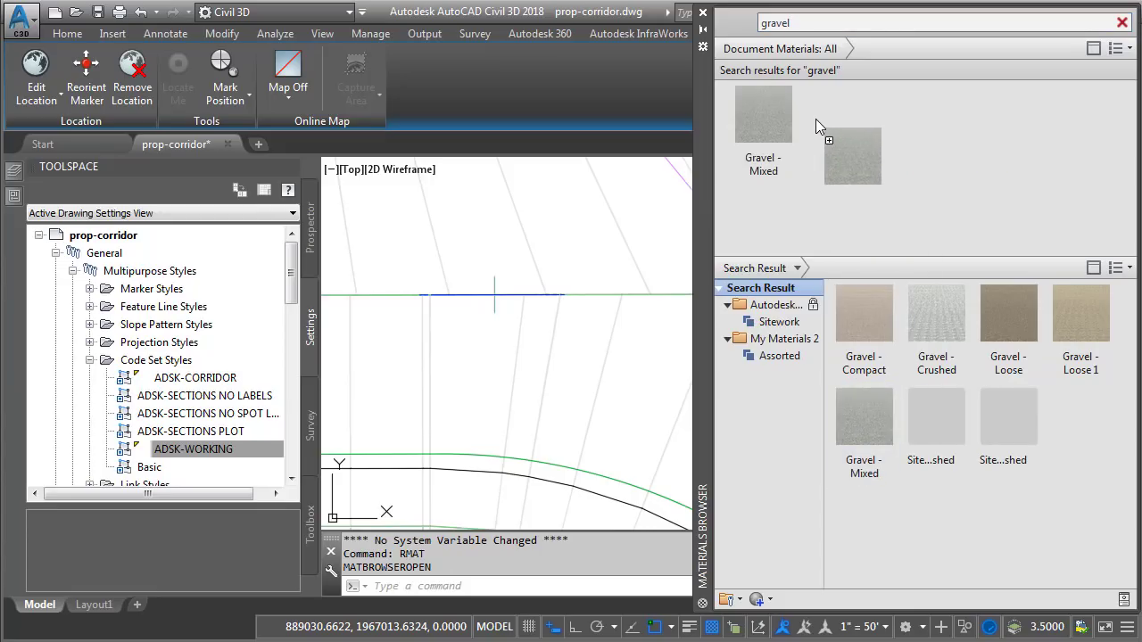
pyautogui.click(1122, 23)
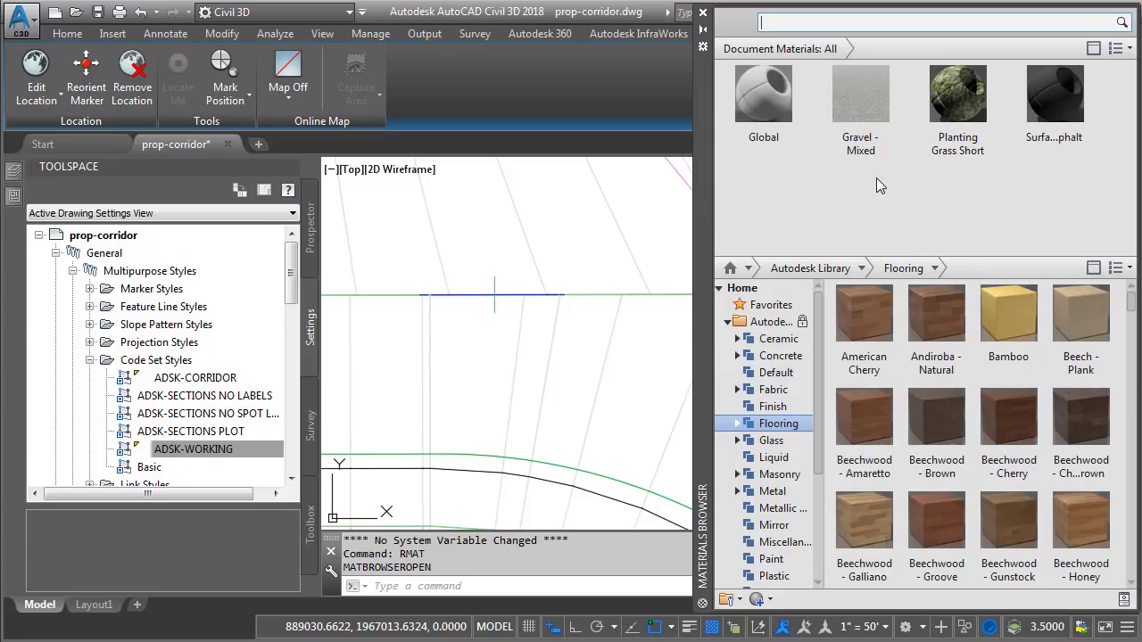
pyautogui.click(703, 16)
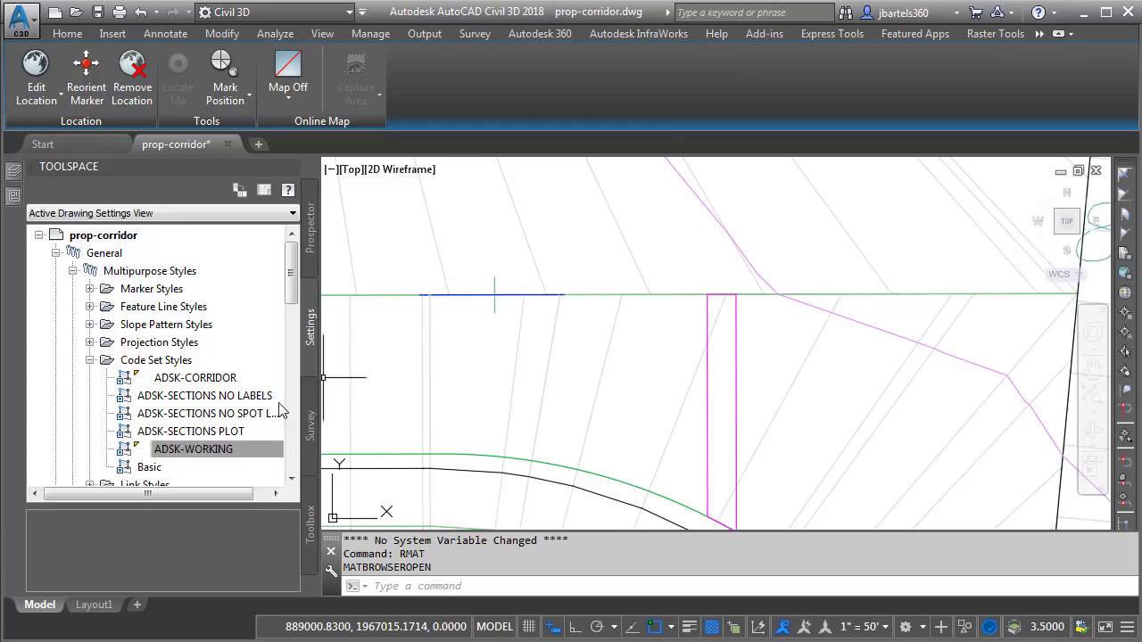
# - Assign the Gravel - Mixed render material to the SHLDR link code in the ADSK-WORKING code set style and accept the changes
pyautogui.click(217, 448)
pyautogui.rightClick(215, 453)
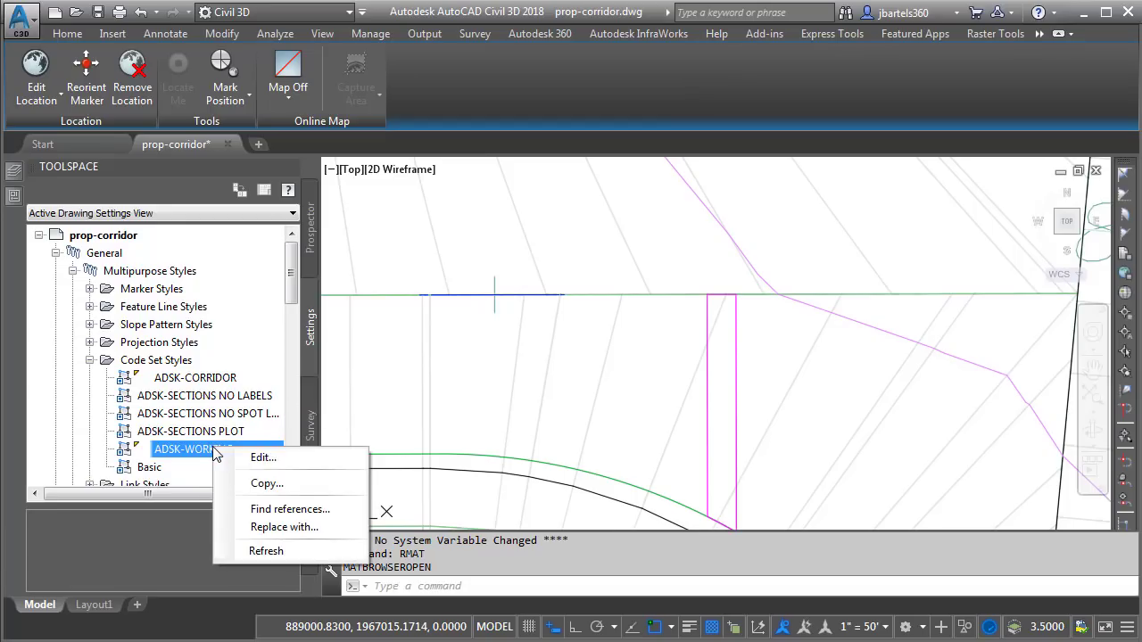
pyautogui.click(255, 460)
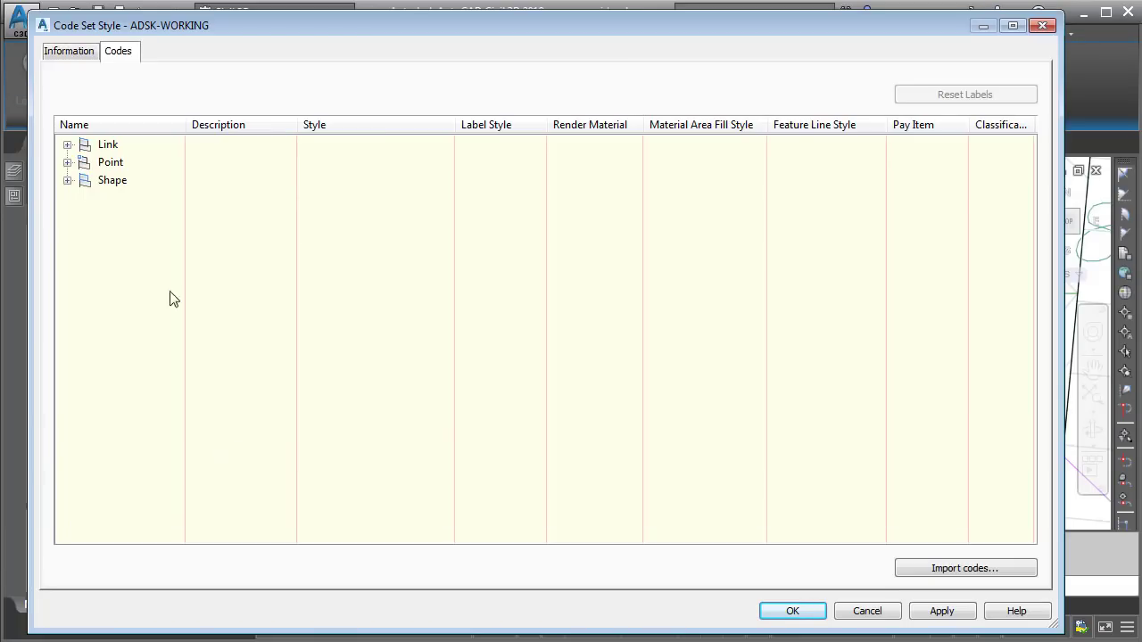
pyautogui.click(67, 144)
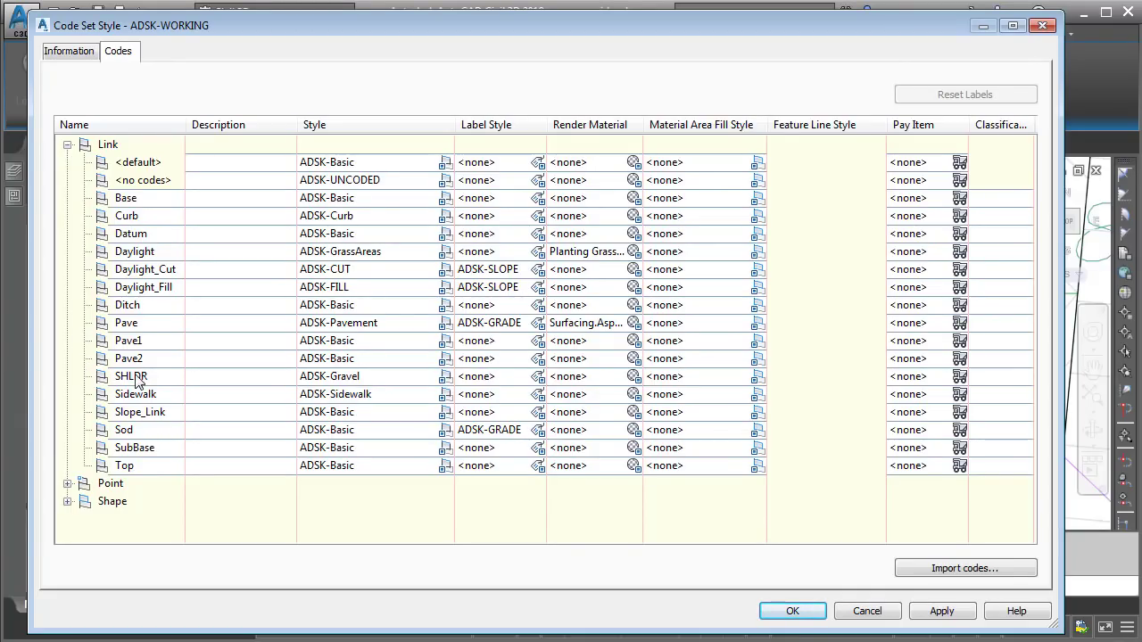
pyautogui.click(134, 377)
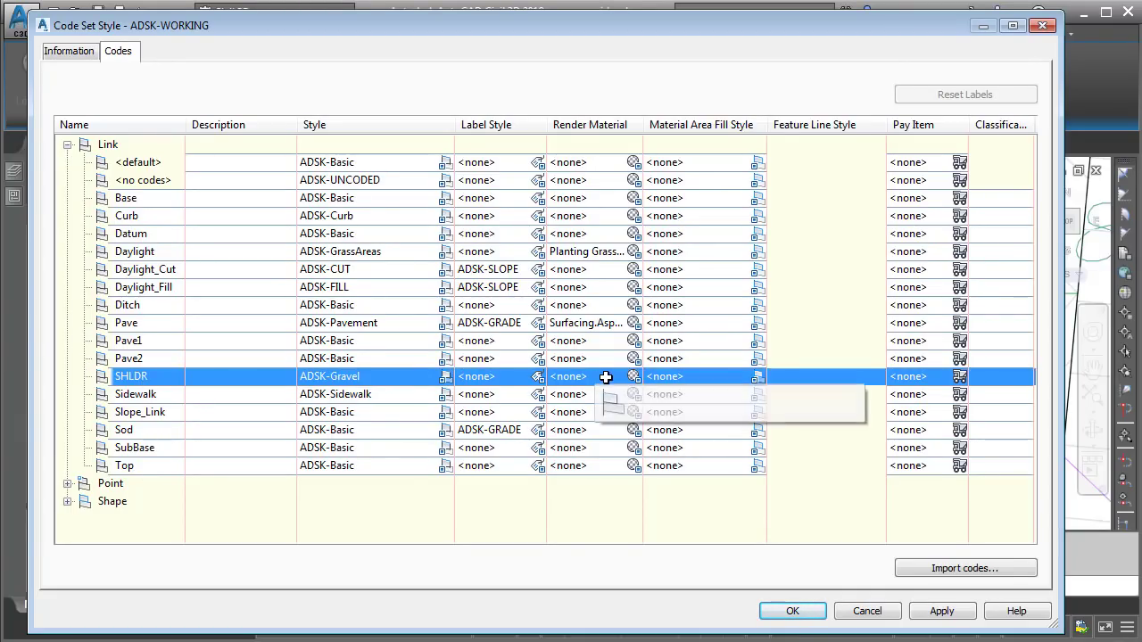
pyautogui.click(634, 377)
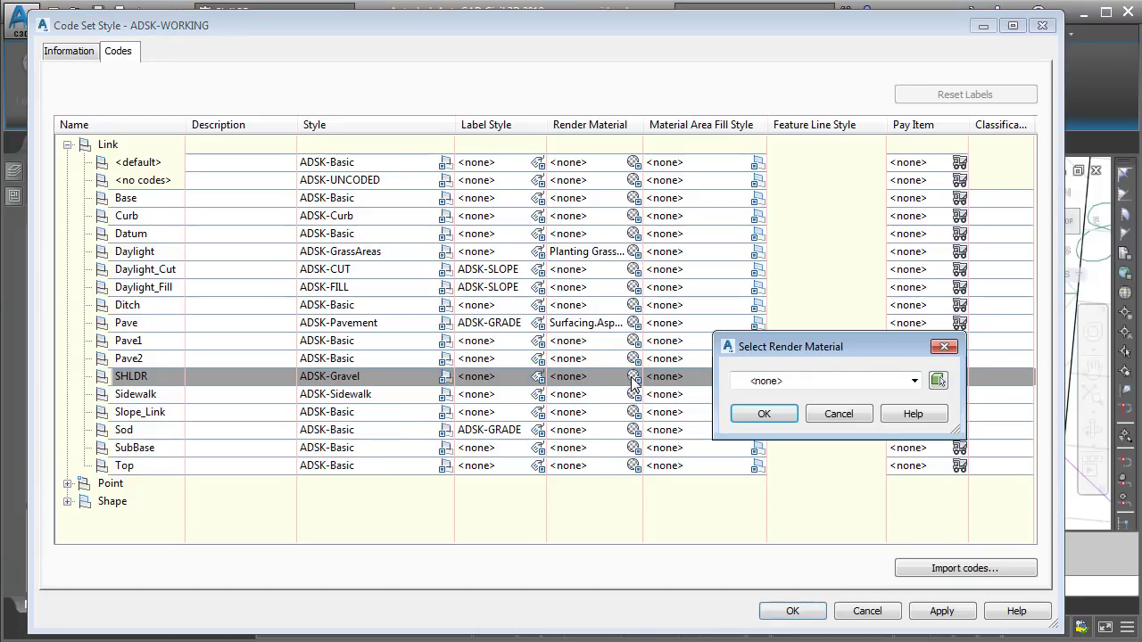
pyautogui.click(914, 381)
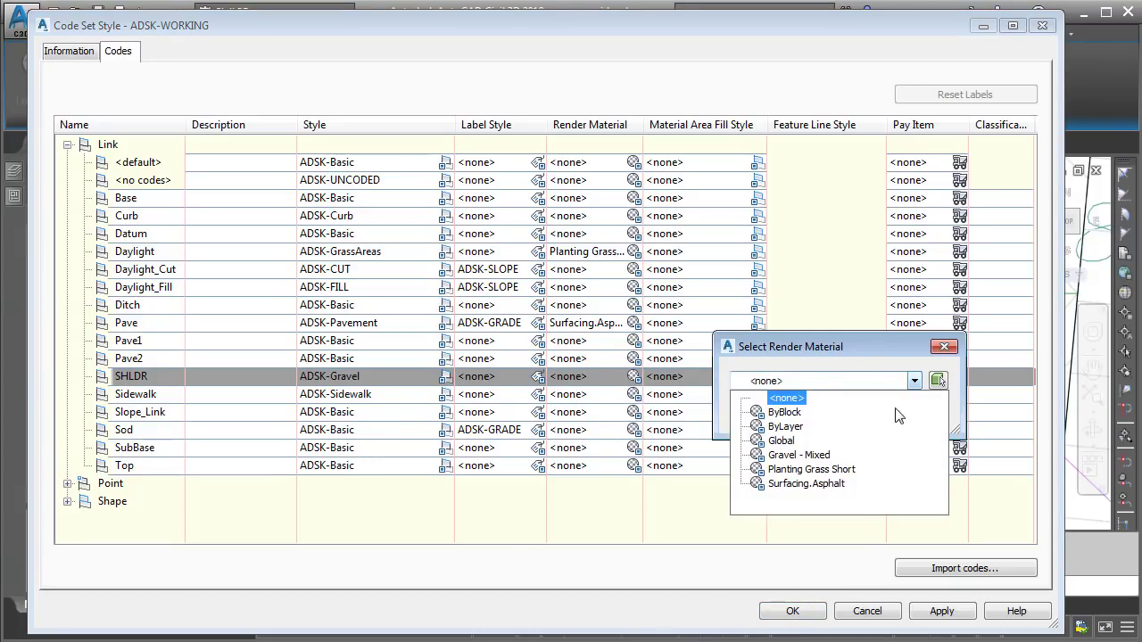
pyautogui.click(821, 457)
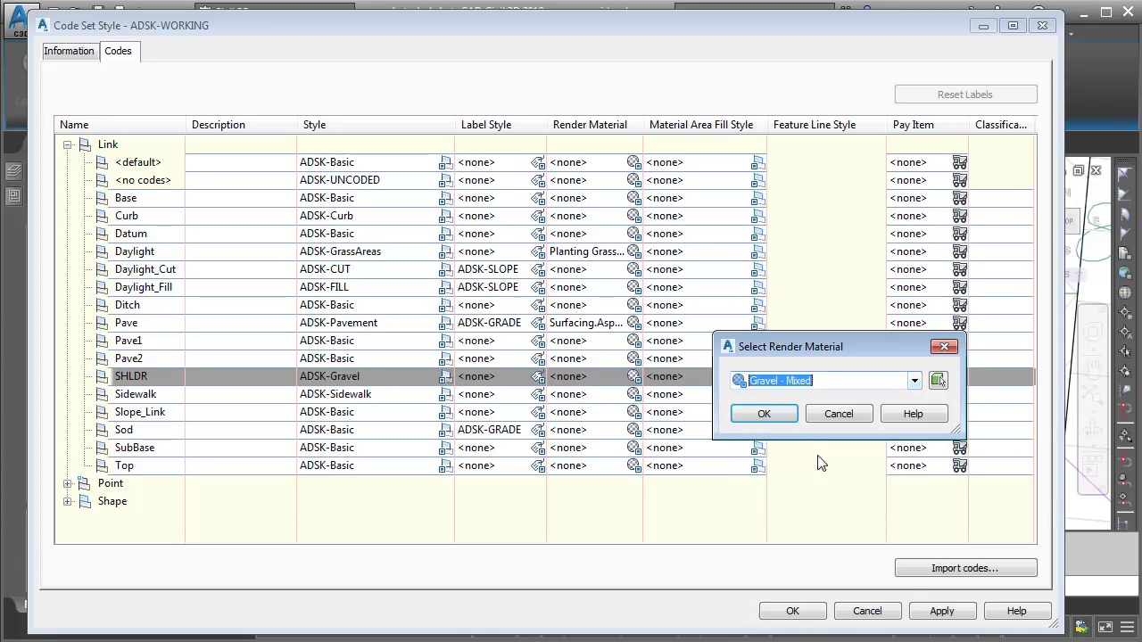
pyautogui.click(776, 412)
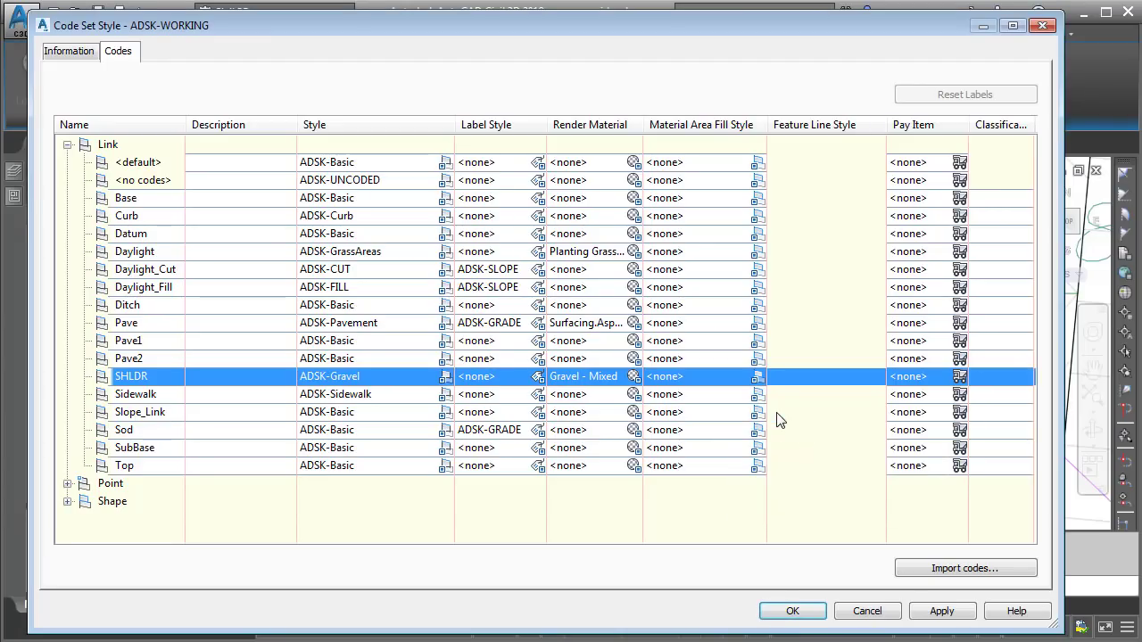
pyautogui.click(790, 610)
pyautogui.scroll(-4, 712, 507)
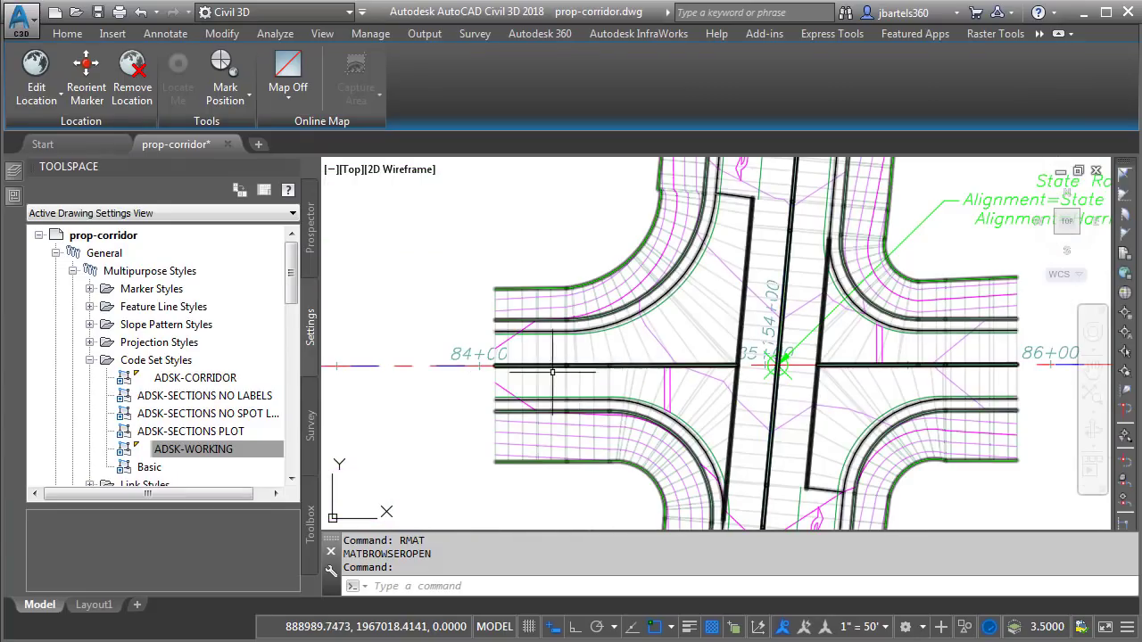
pyautogui.scroll(3, 469, 398)
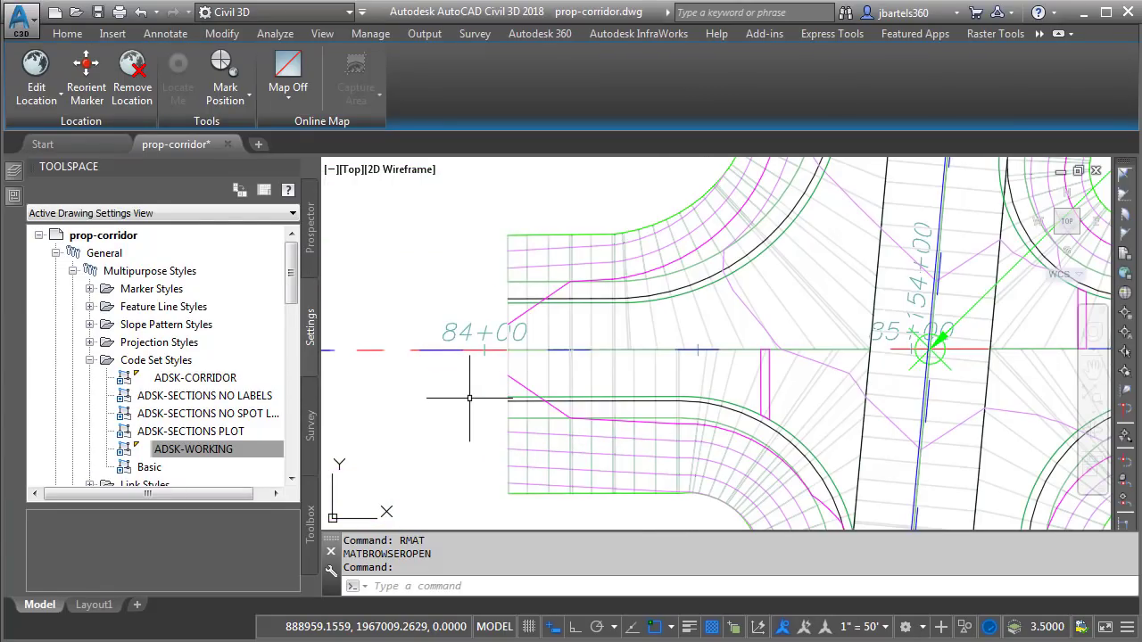
# - Preview the corridor's render materials near station 84+00 in the Realistic visual style and restore the 2D Wireframe style
pyautogui.click(400, 170)
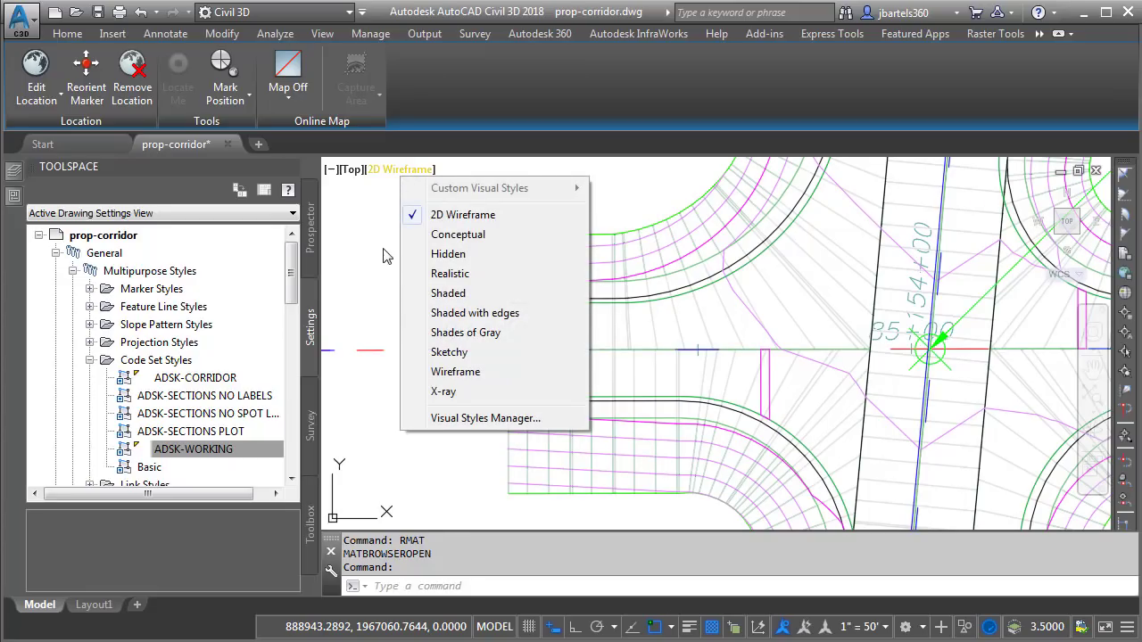
pyautogui.click(449, 274)
pyautogui.scroll(6, 446, 410)
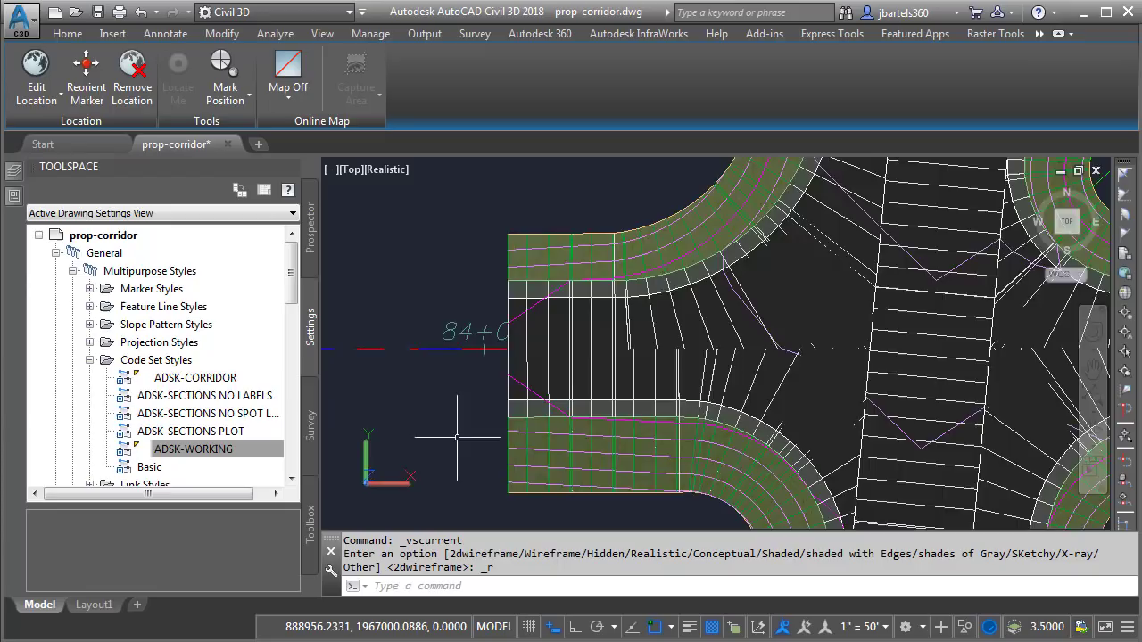
pyautogui.moveTo(463, 439); pyautogui.dragTo(445, 347, button='middle')
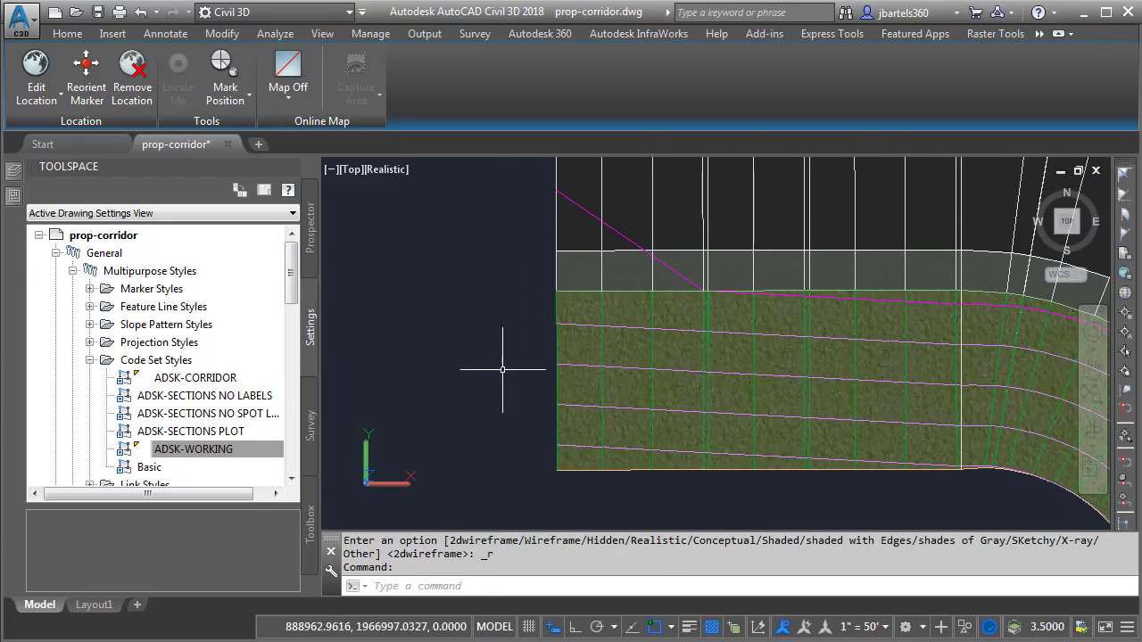
pyautogui.moveTo(514, 284); pyautogui.dragTo(487, 414, button='middle')
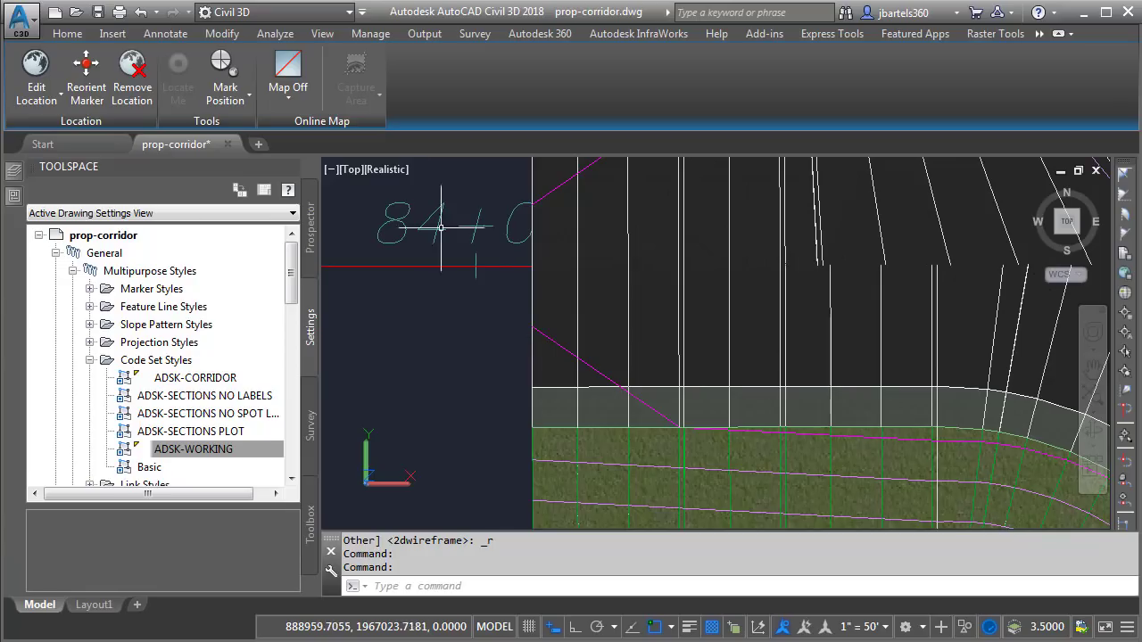
pyautogui.click(386, 169)
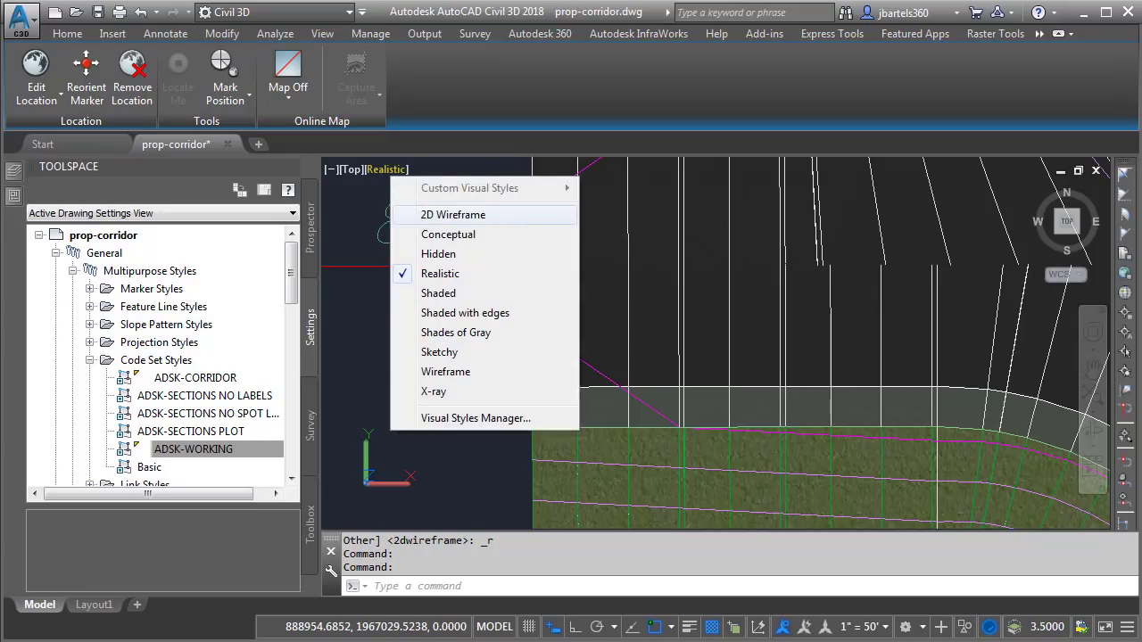
pyautogui.click(423, 220)
# - Review the link codes' styles and render materials in the ADSK-WORKING code set style, accept it and save the drawing
pyautogui.click(250, 446)
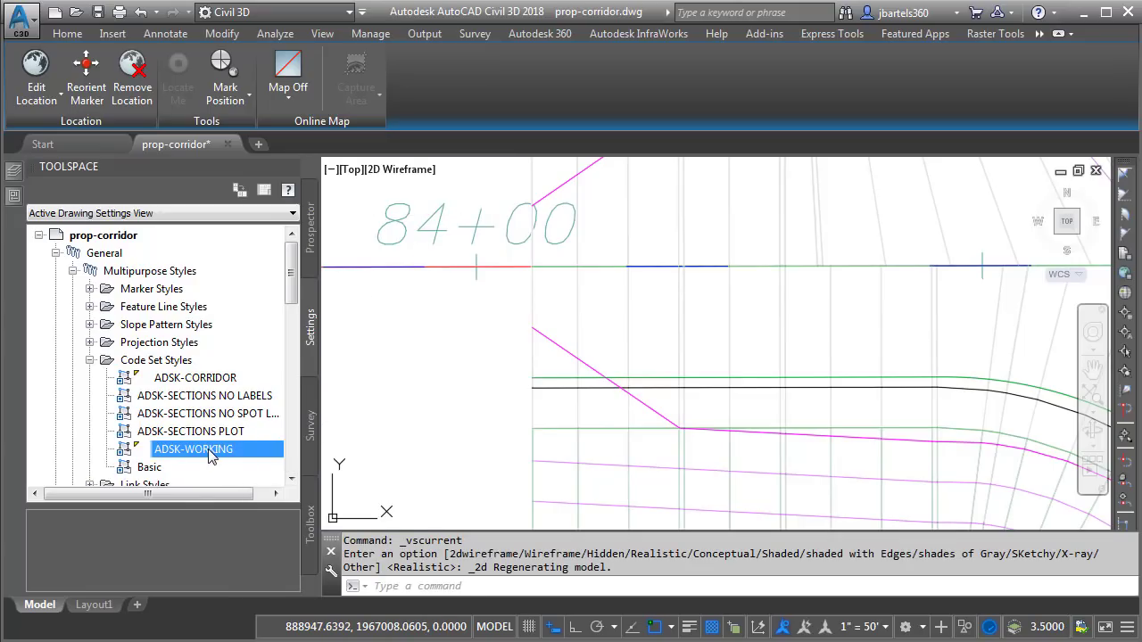
pyautogui.rightClick(209, 452)
pyautogui.click(259, 459)
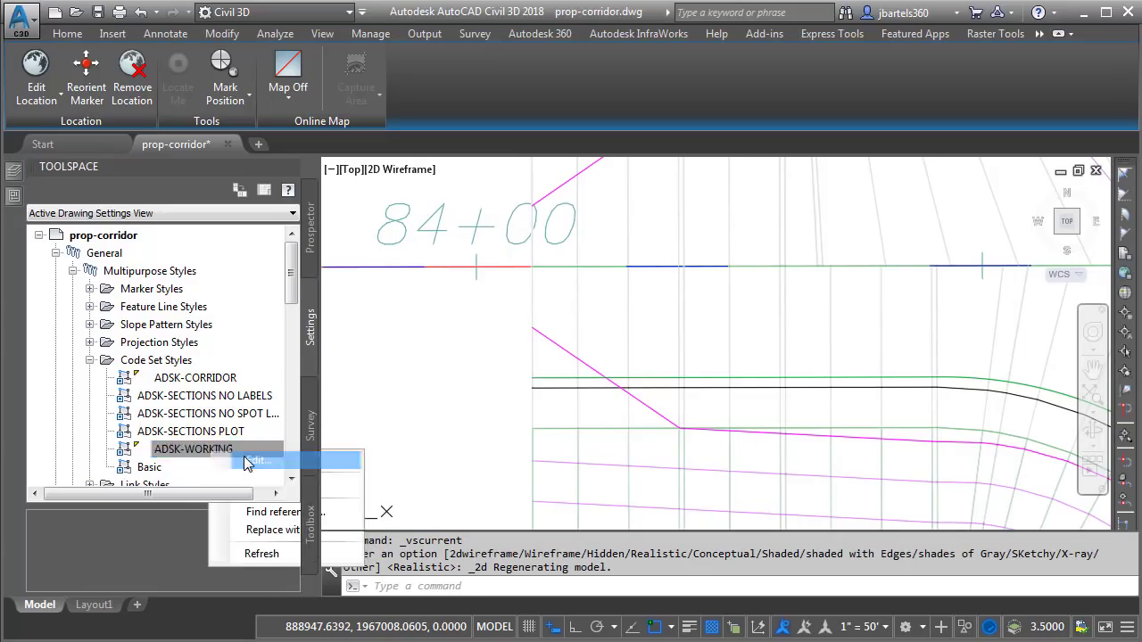
pyautogui.click(67, 145)
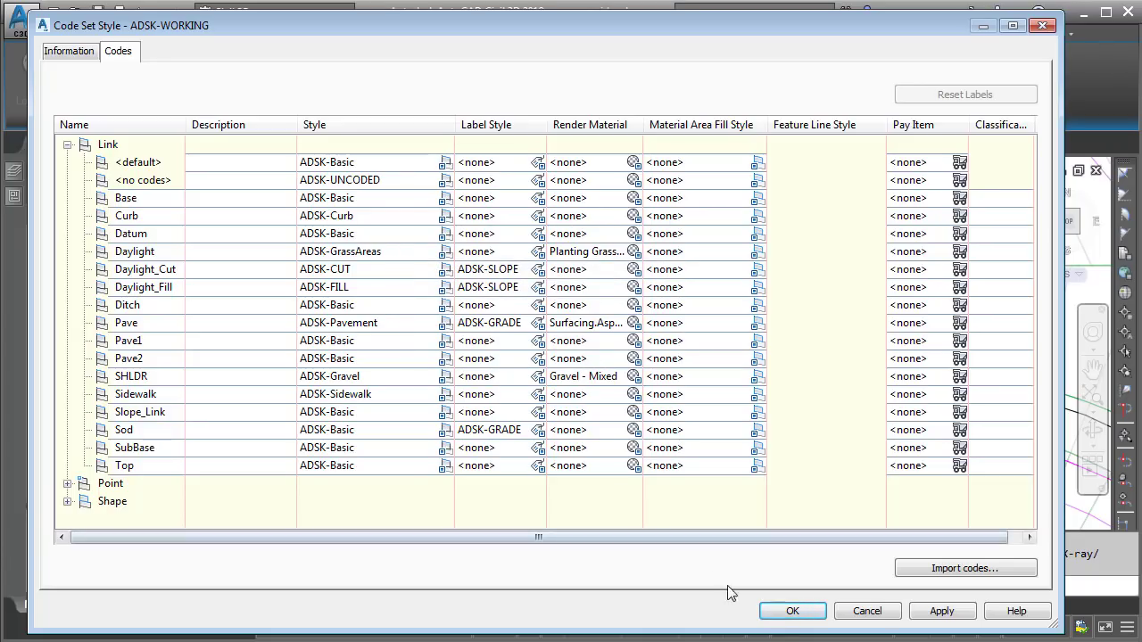
pyautogui.click(774, 612)
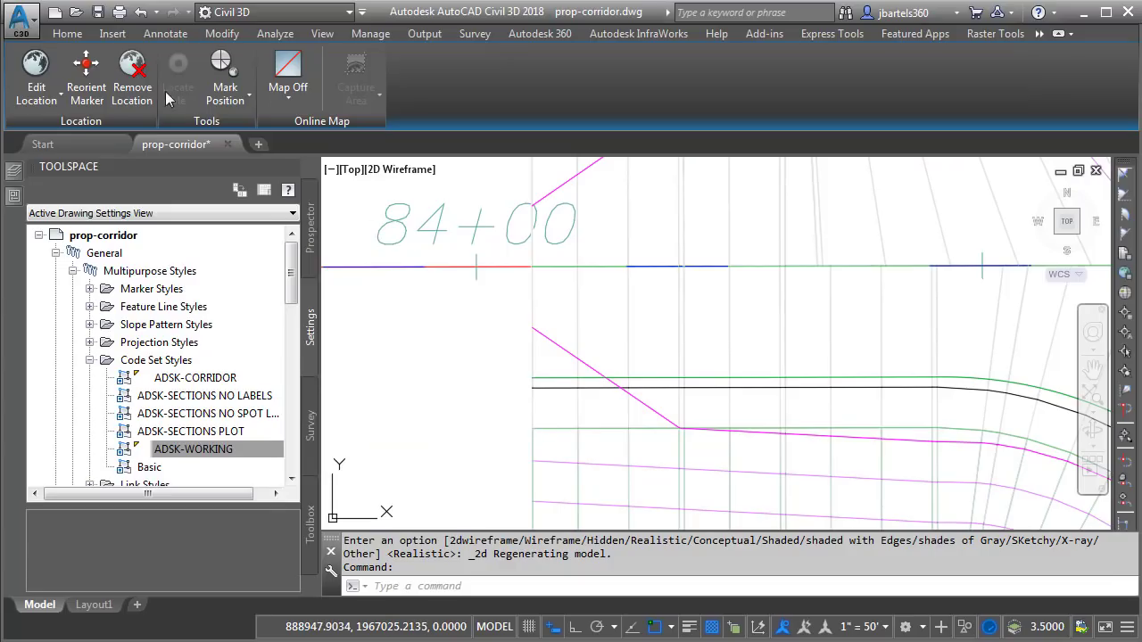
pyautogui.hotkey('ctrl', 's')
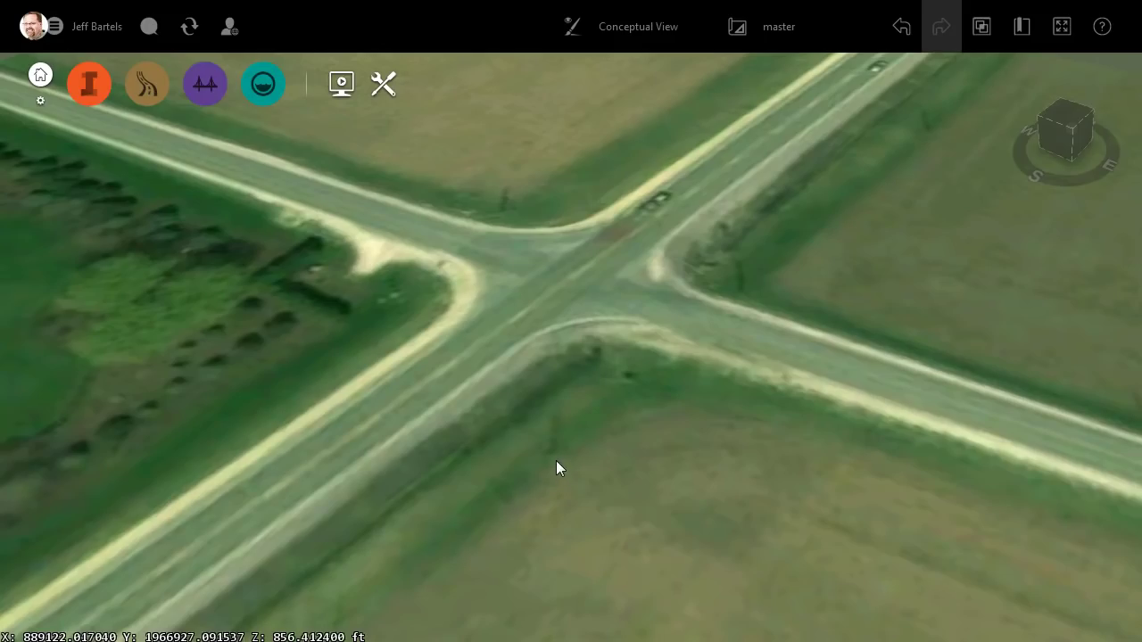
# - Switch to InfraWorks and delete all existing Coverage Areas style rules
pyautogui.click(91, 87)
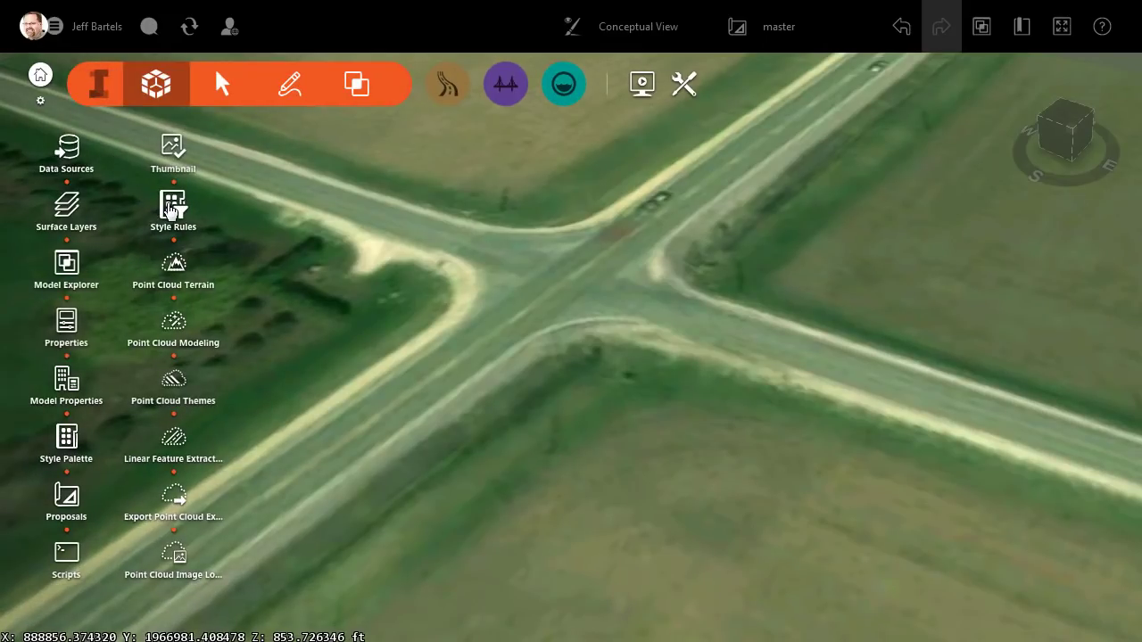
pyautogui.click(173, 209)
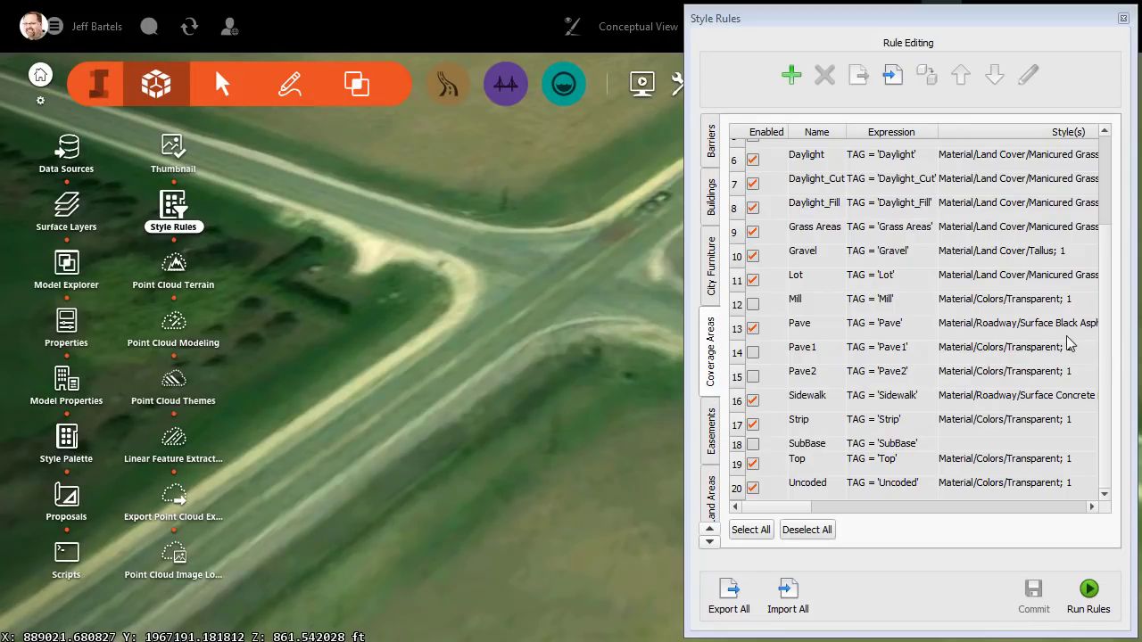
pyautogui.scroll(3, 1109, 345)
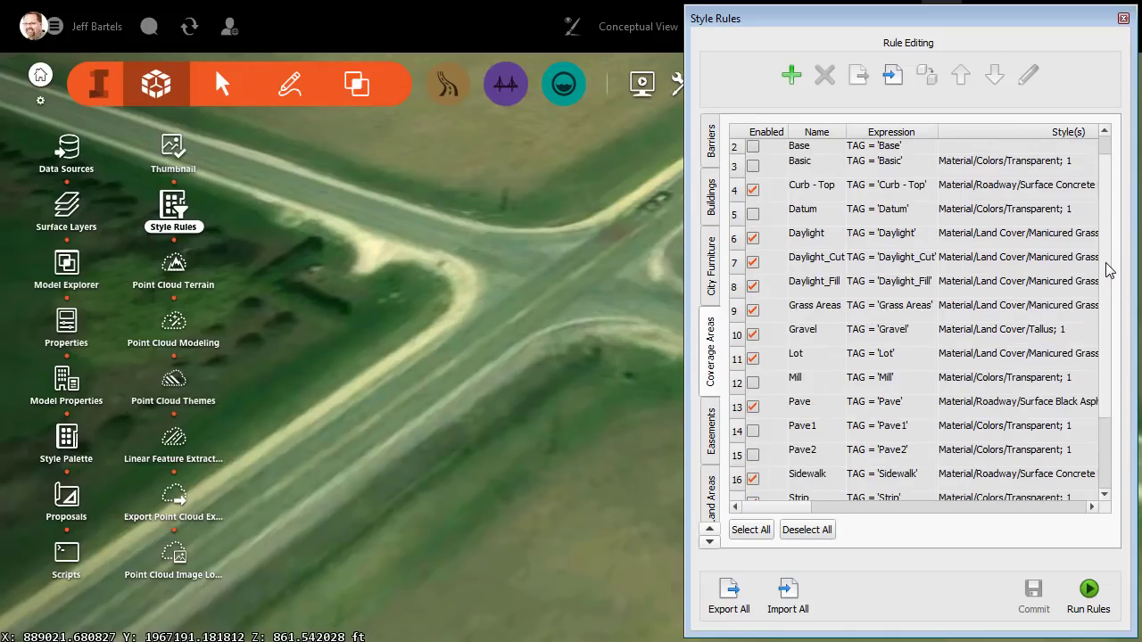
pyautogui.scroll(-3, 1111, 257)
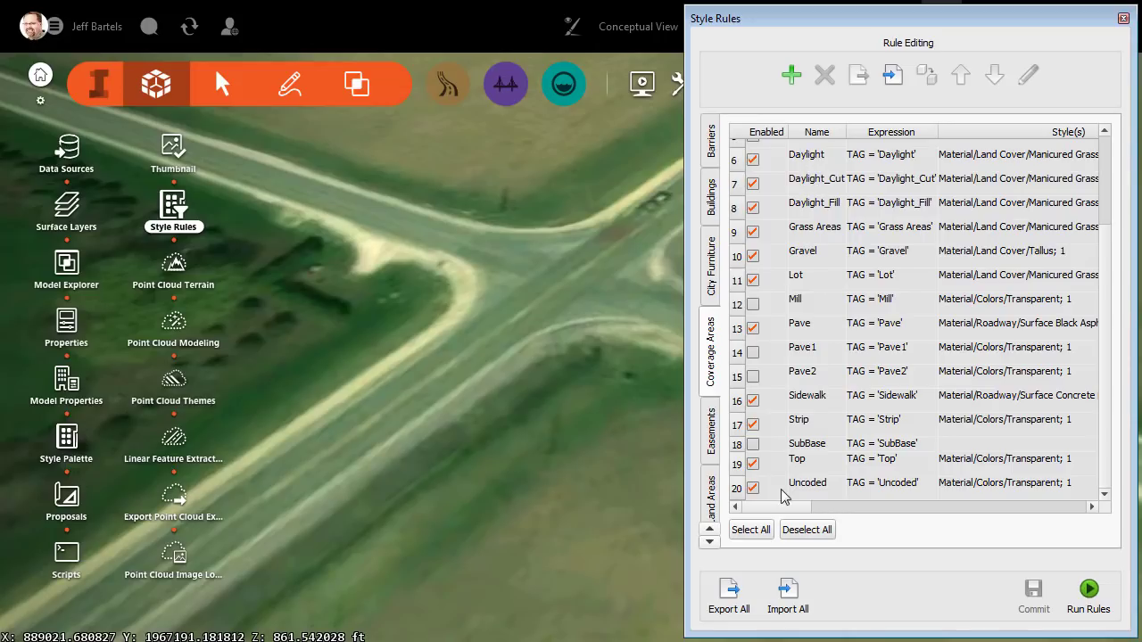
pyautogui.click(754, 530)
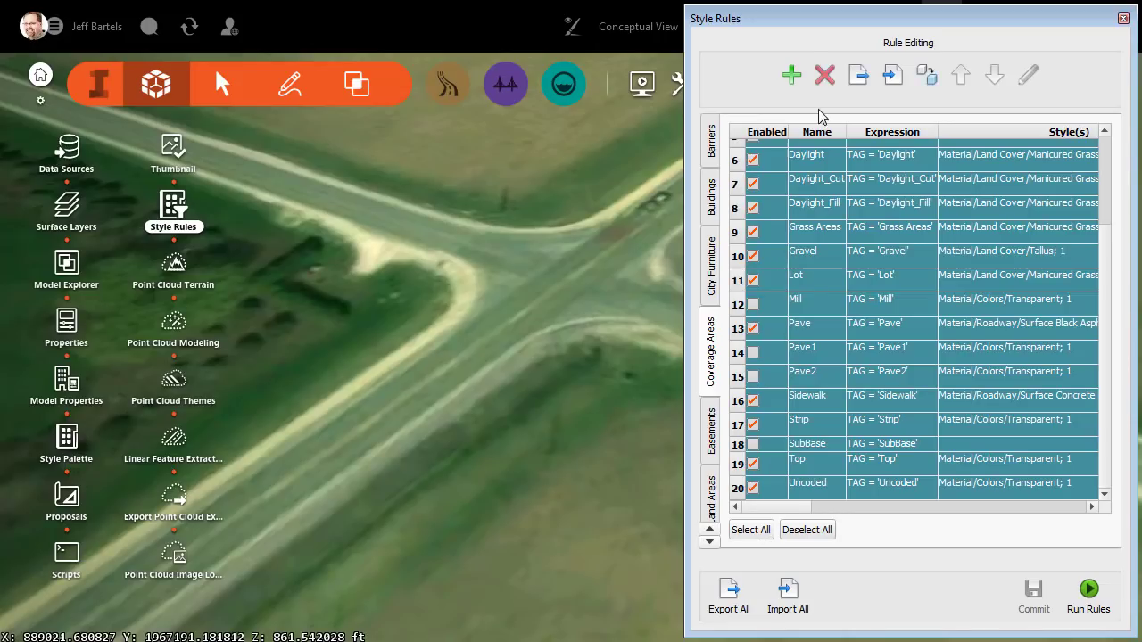
pyautogui.click(824, 76)
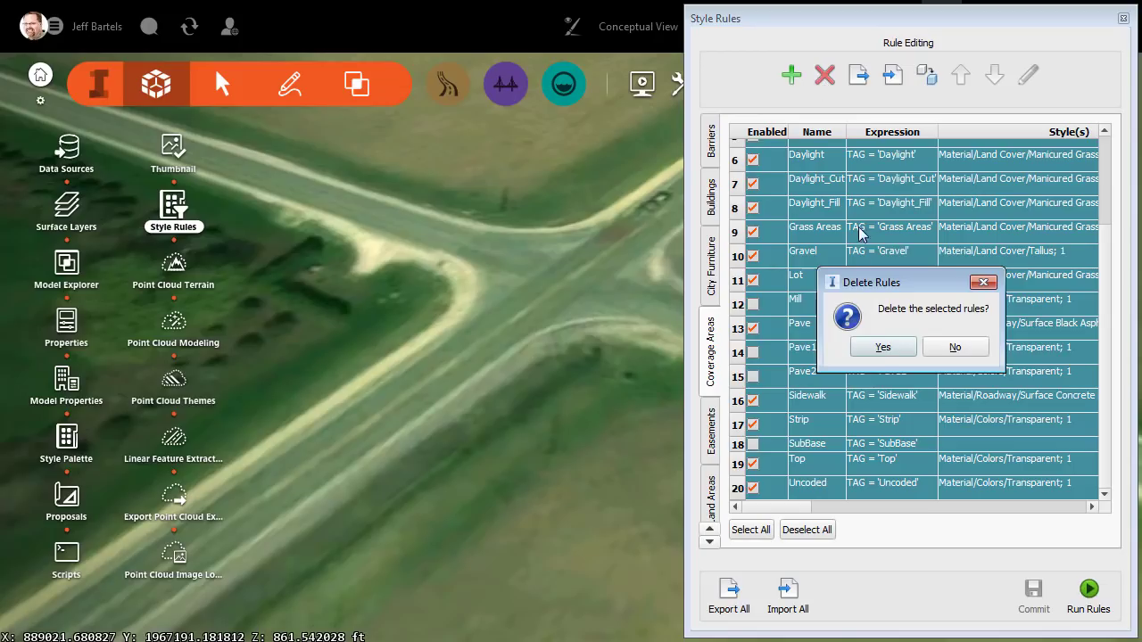
pyautogui.click(876, 349)
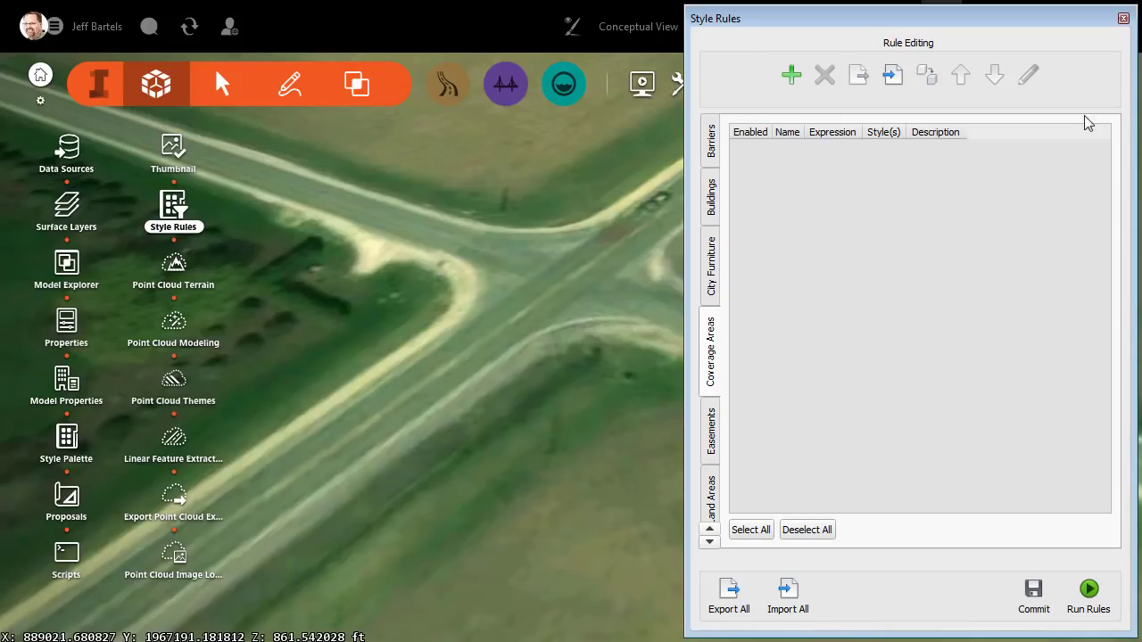
pyautogui.click(1124, 19)
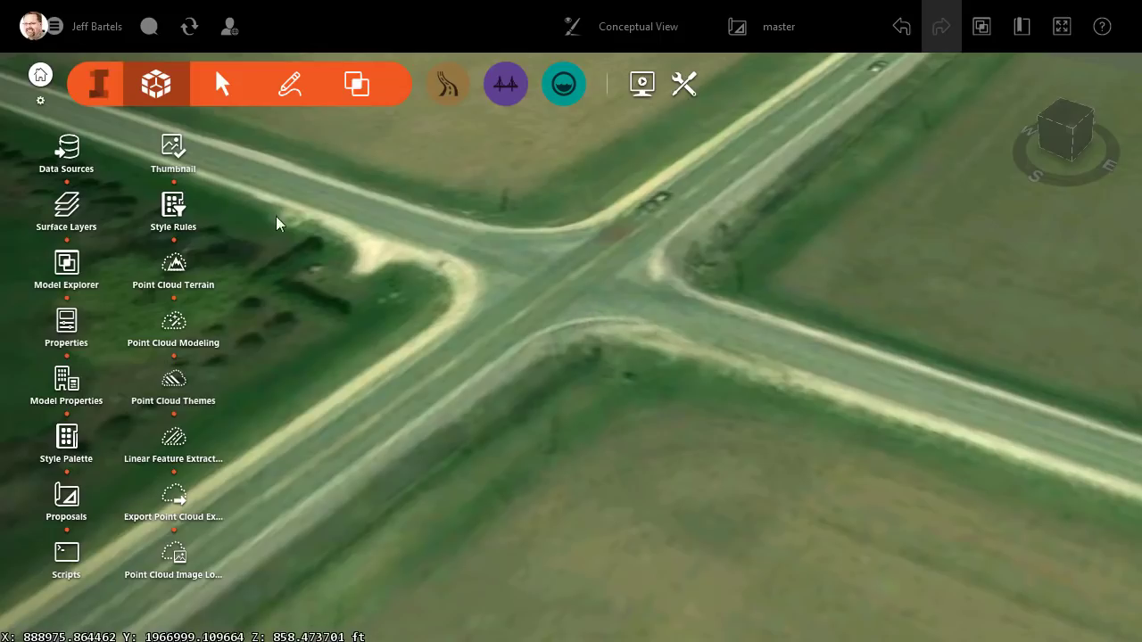
# - Add prop-corridor.dwg from the blog folder to the model as an AutoCAD Civil 3D DWG data source
pyautogui.click(71, 152)
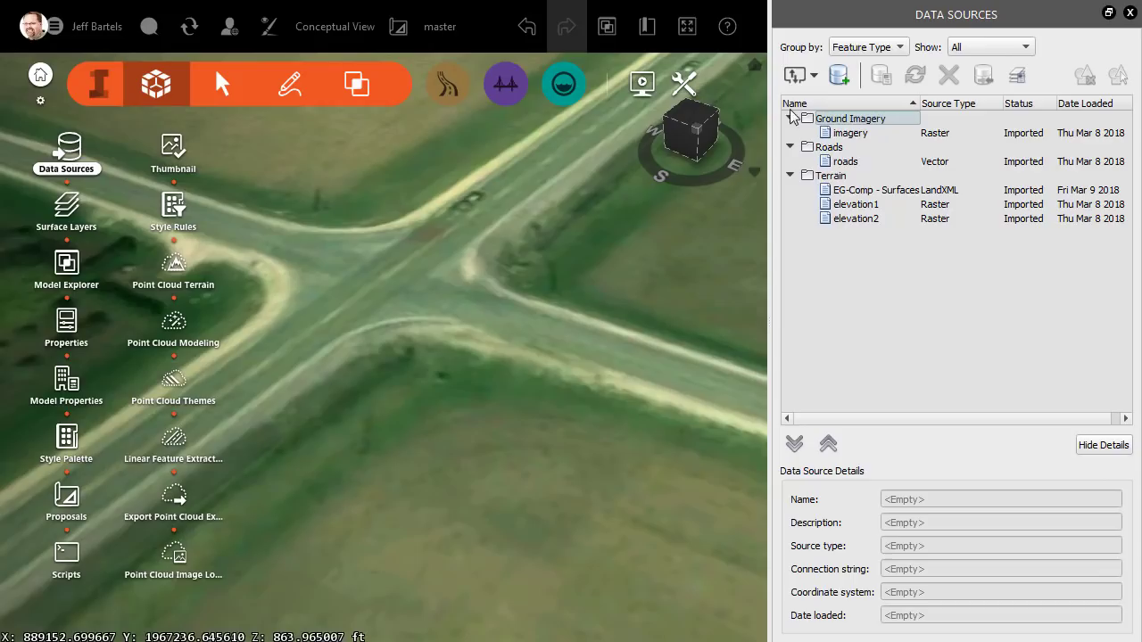
pyautogui.click(813, 75)
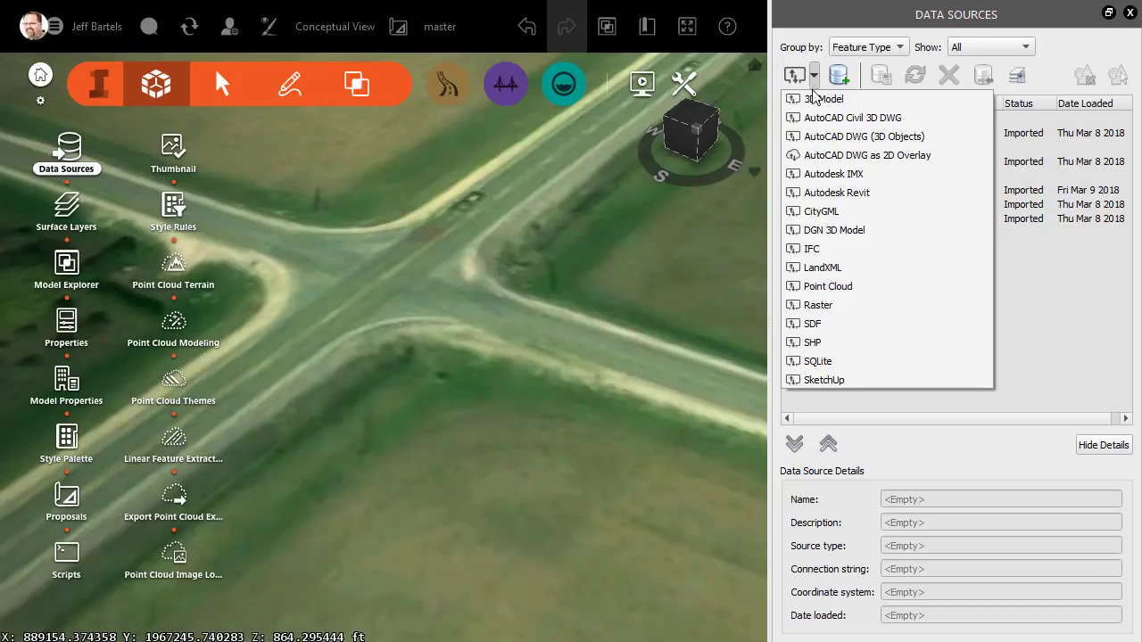
pyautogui.click(852, 118)
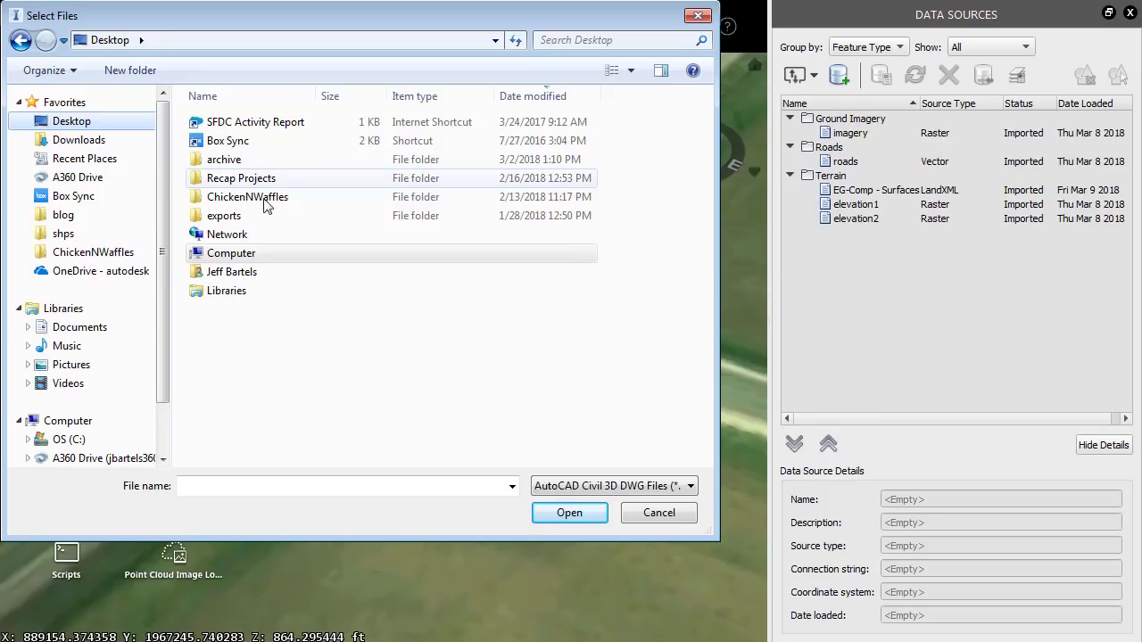
pyautogui.click(65, 215)
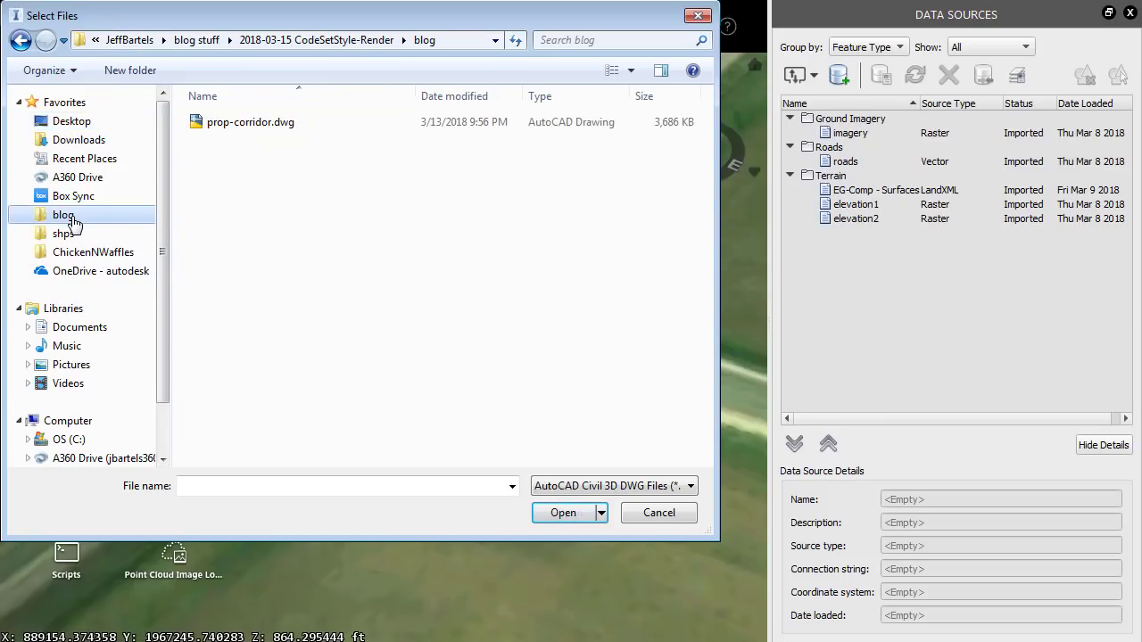
pyautogui.click(252, 125)
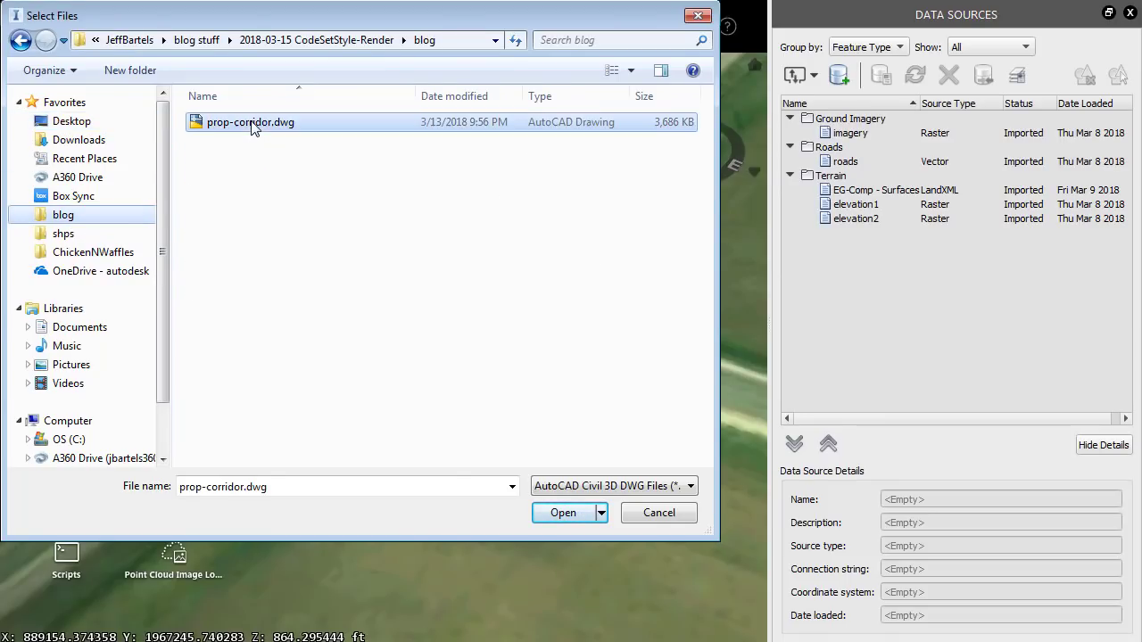
pyautogui.click(554, 513)
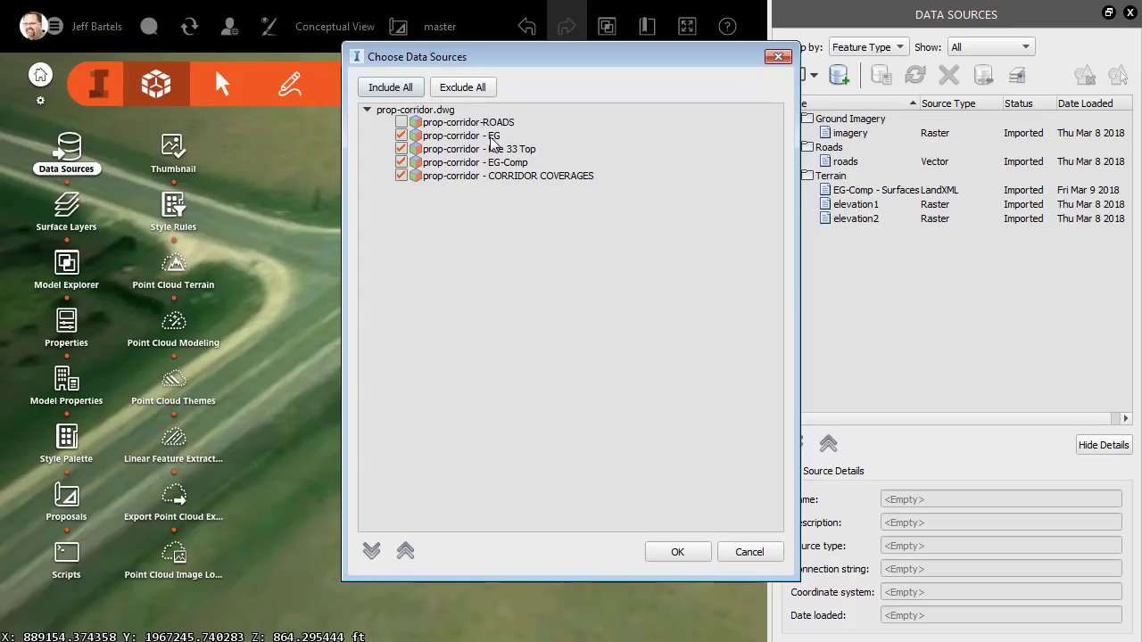
# - Exclude the EG and EG-Comp surfaces from the import, keeping only Rte 33 Top and CORRIDOR COVERAGES
pyautogui.click(402, 136)
pyautogui.click(402, 162)
pyautogui.click(676, 553)
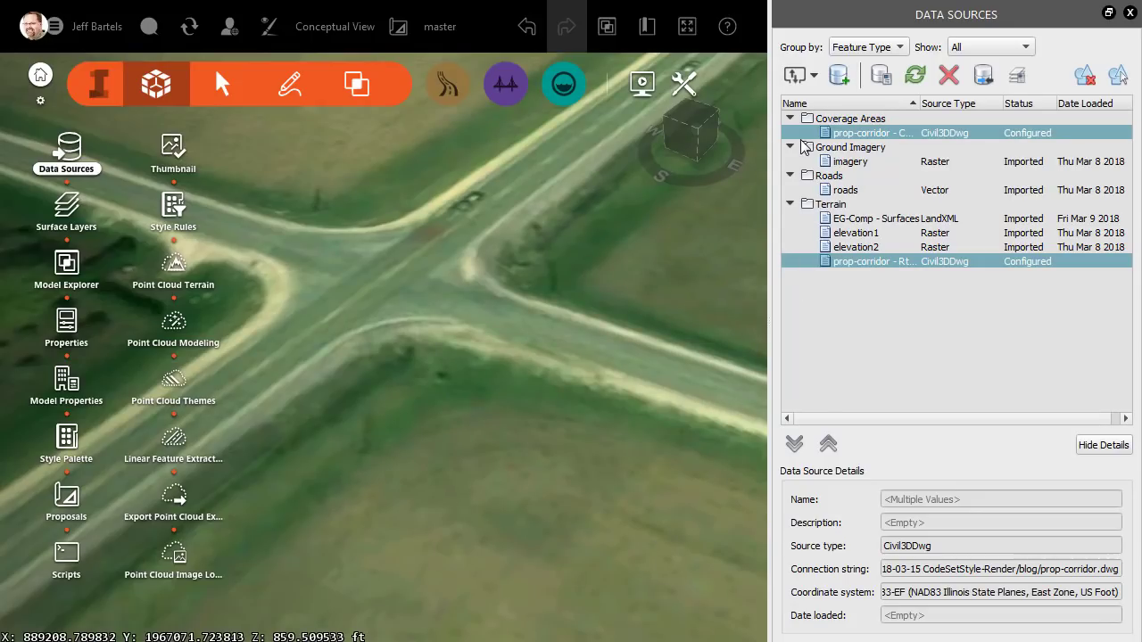
# - Refresh the Rte 33 Top terrain and the CORRIDOR COVERAGES data source to import both into the model
pyautogui.click(101, 89)
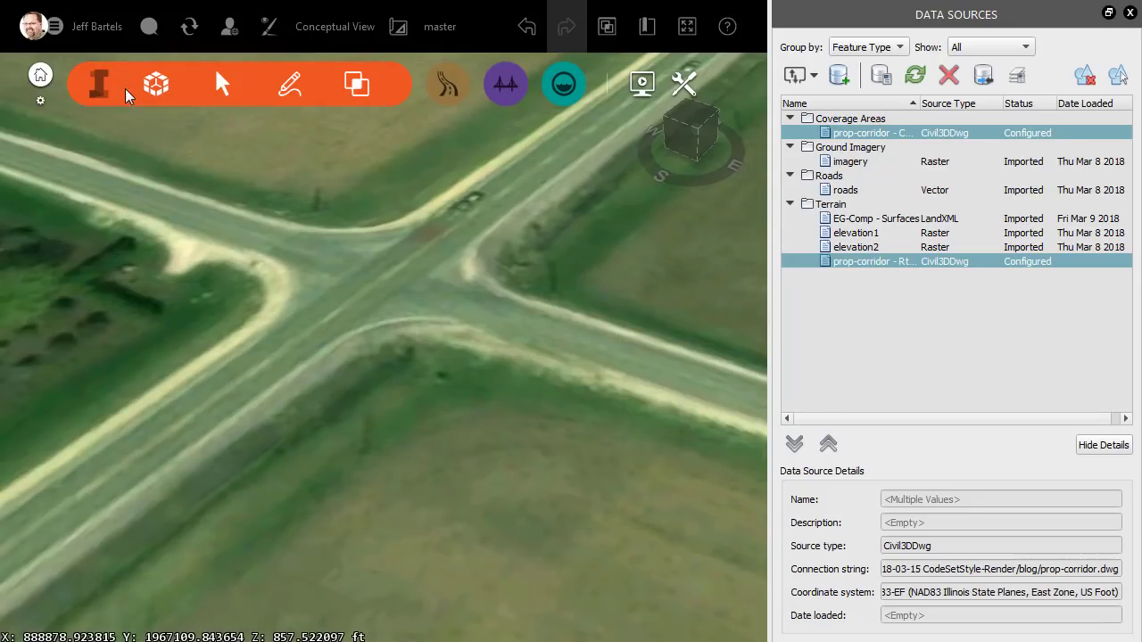
pyautogui.click(100, 89)
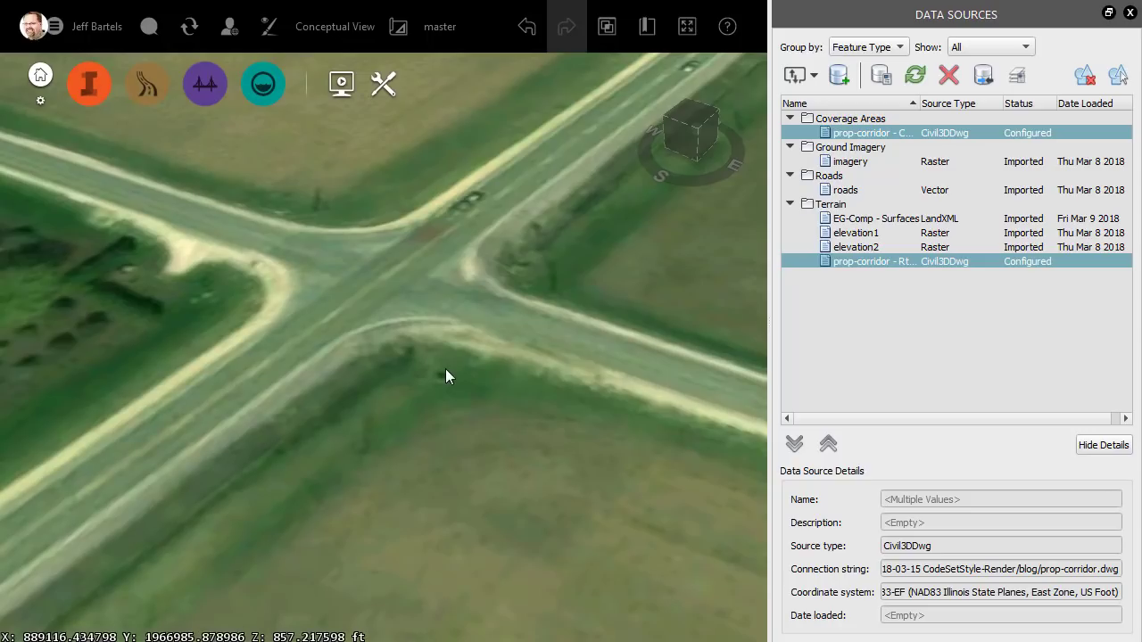
pyautogui.click(878, 339)
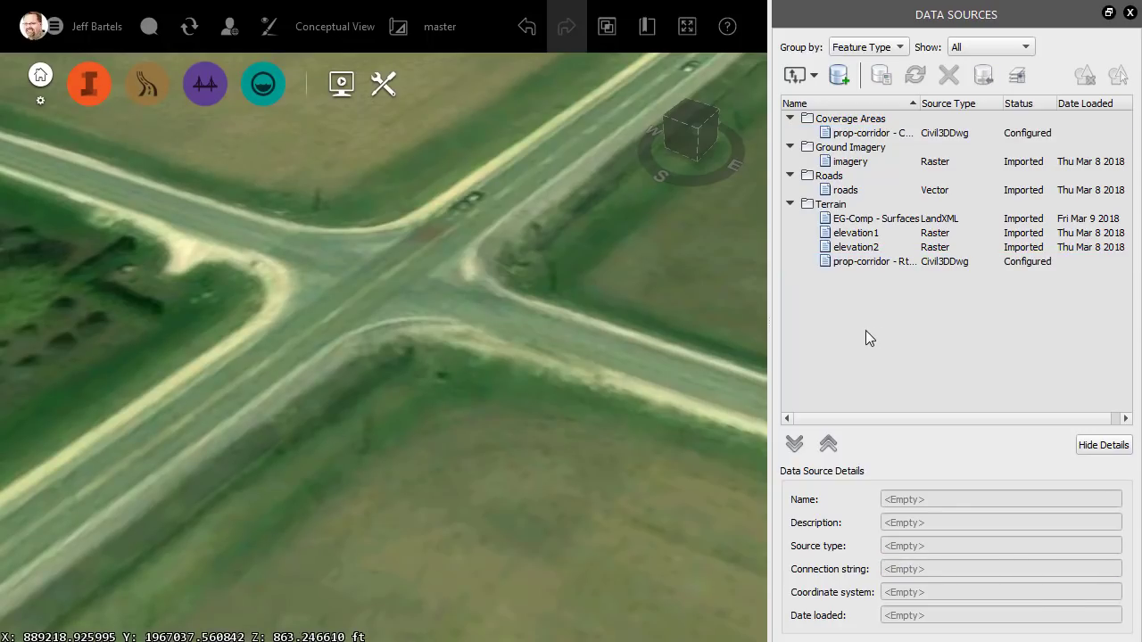
pyautogui.moveTo(566, 383); pyautogui.dragTo(519, 360, button='middle')
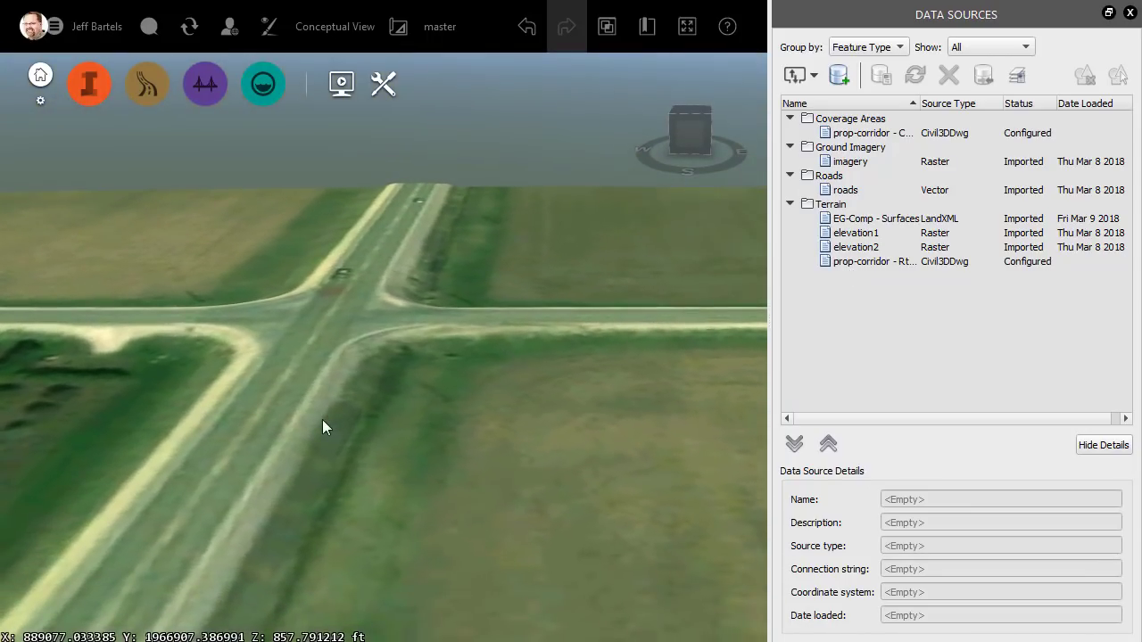
pyautogui.scroll(3, 332, 425)
pyautogui.click(839, 261)
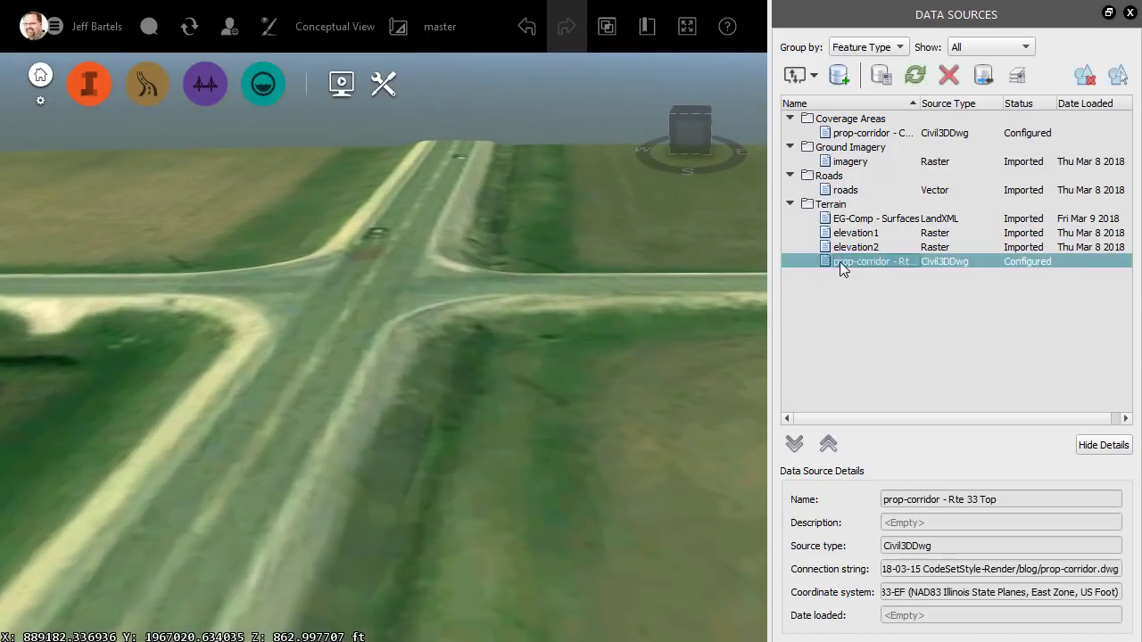
pyautogui.click(916, 77)
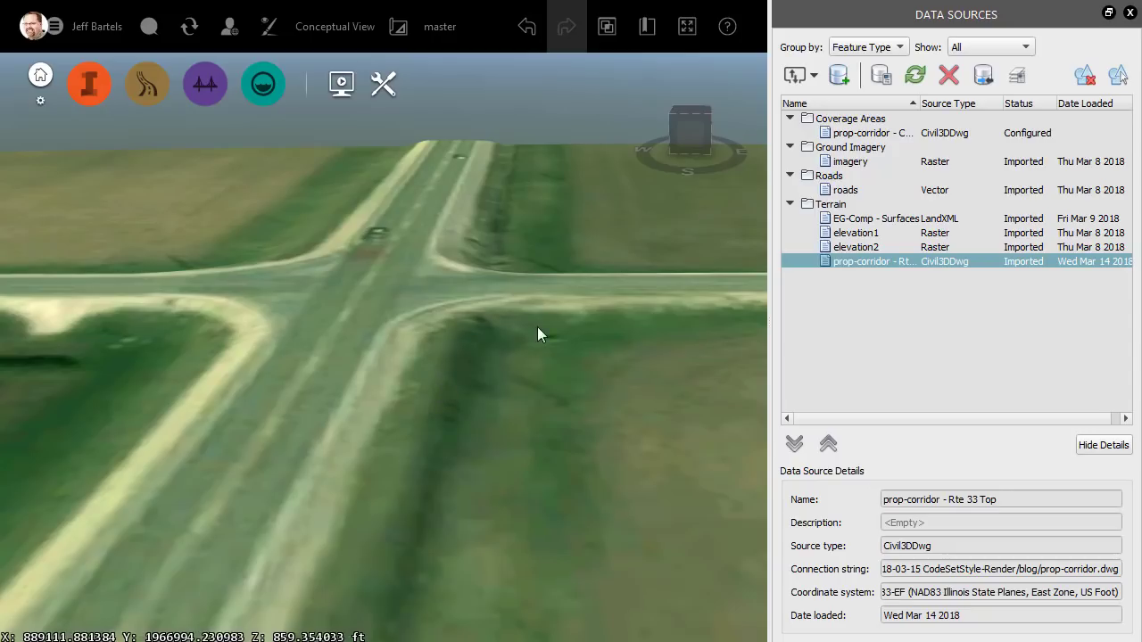
pyautogui.click(862, 134)
pyautogui.click(915, 76)
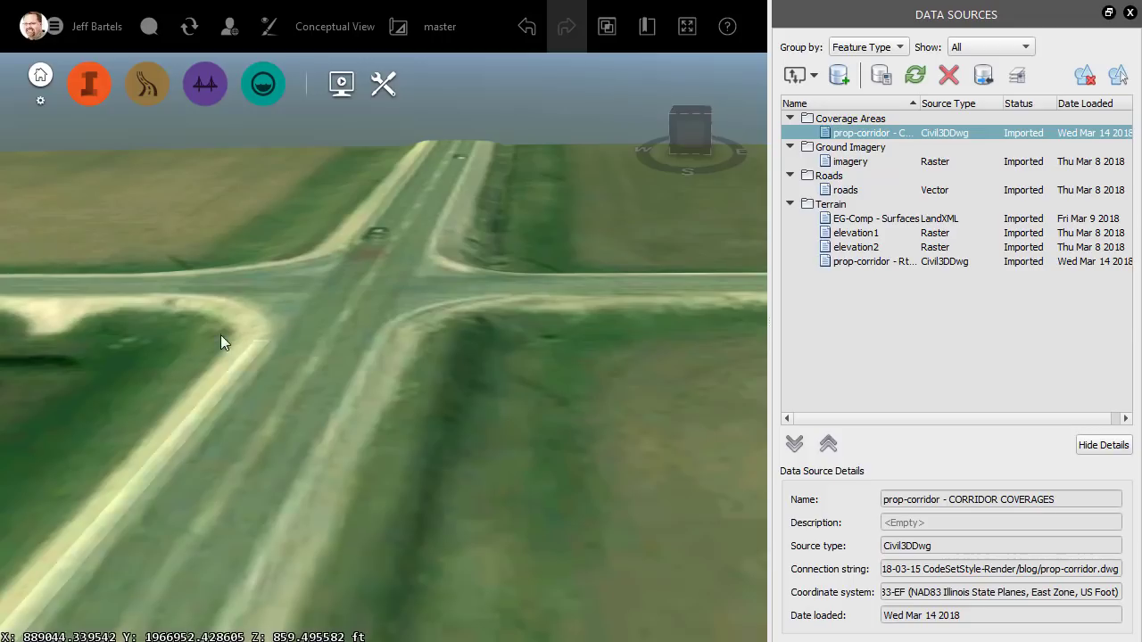
# - In the Coverage Areas style rules, assign the brownish Surface Dark material from the Roadway materials to the ADSK-Pavement rule
pyautogui.click(89, 85)
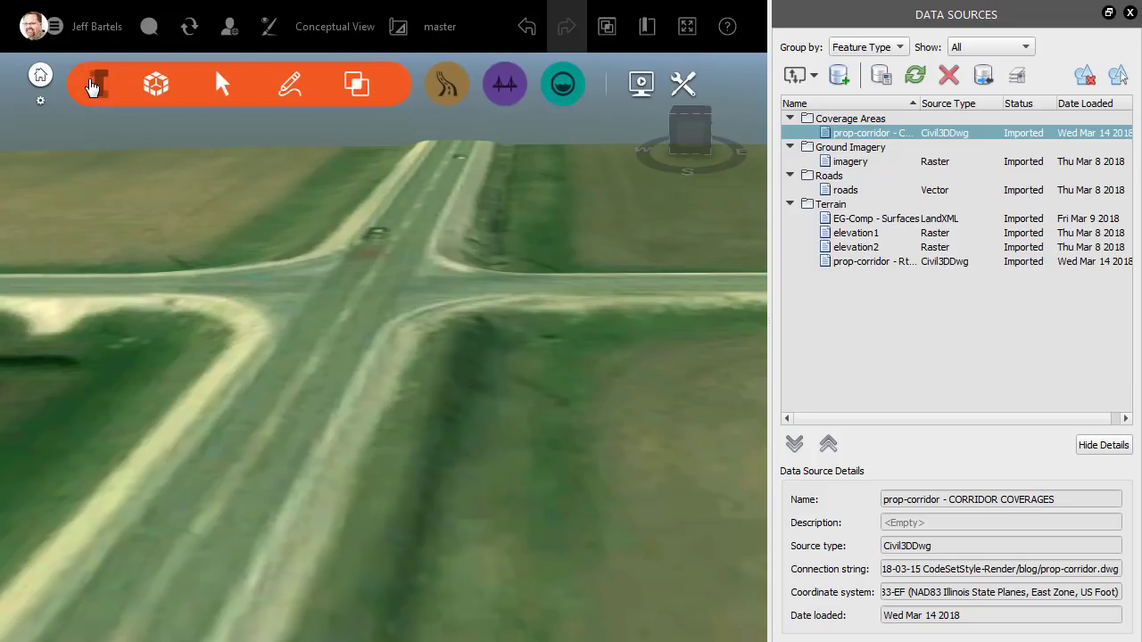
pyautogui.click(156, 87)
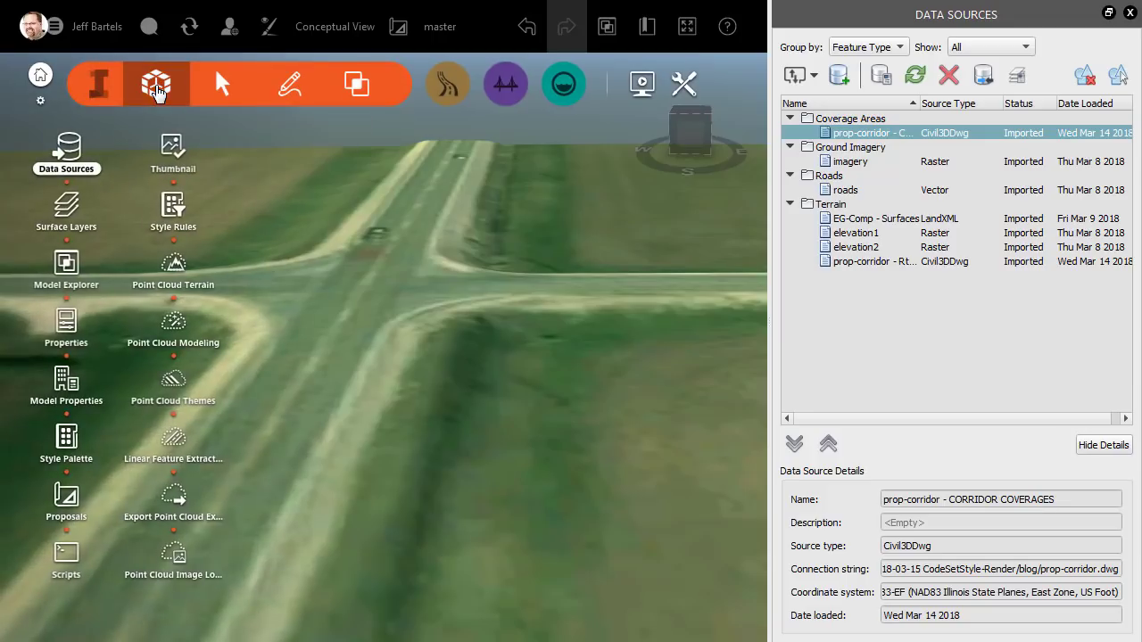
pyautogui.click(173, 207)
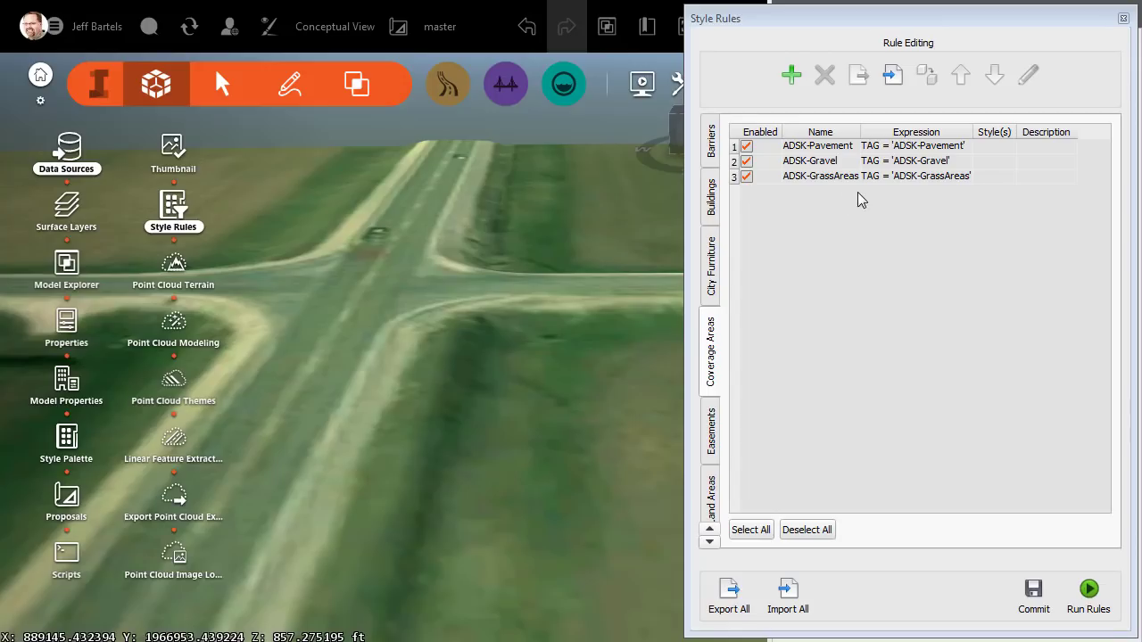
pyautogui.doubleClick(987, 146)
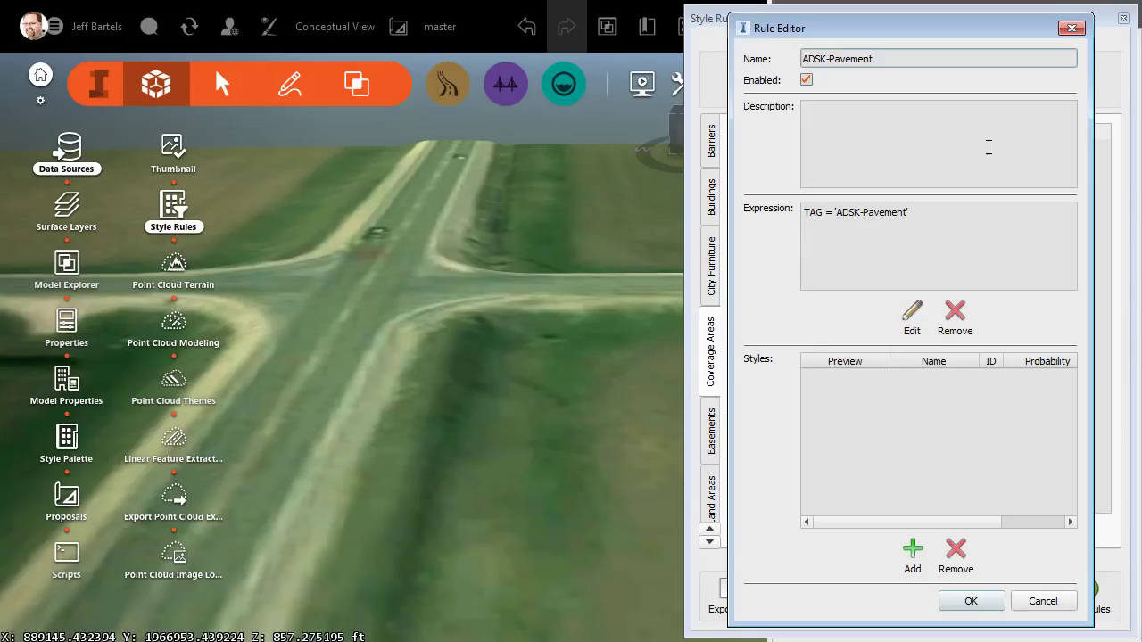
pyautogui.click(911, 546)
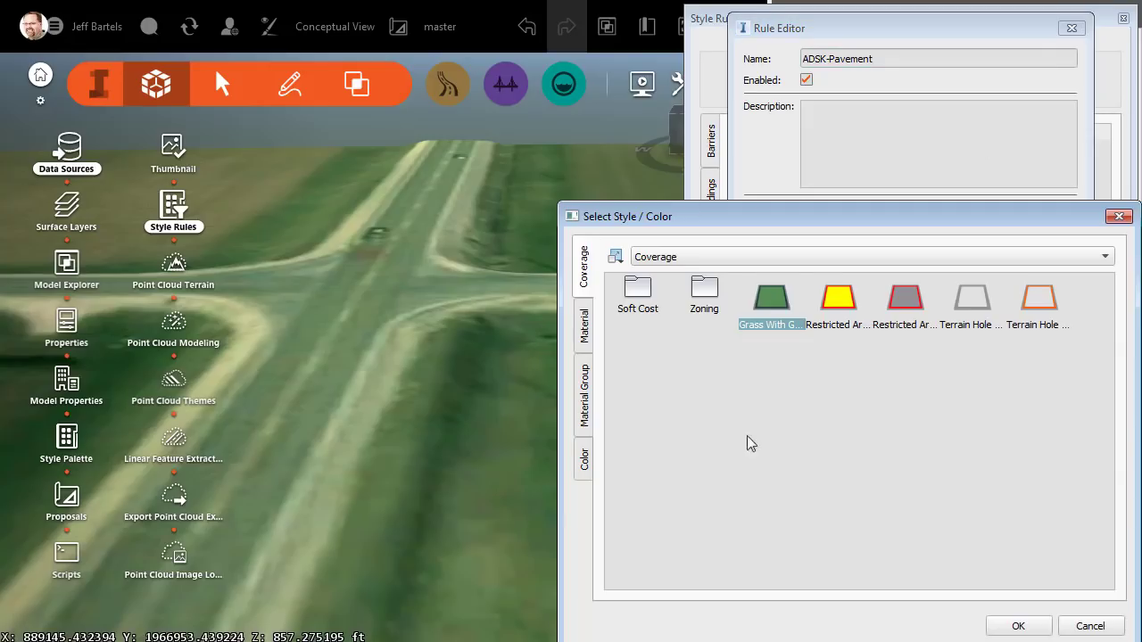
pyautogui.click(584, 332)
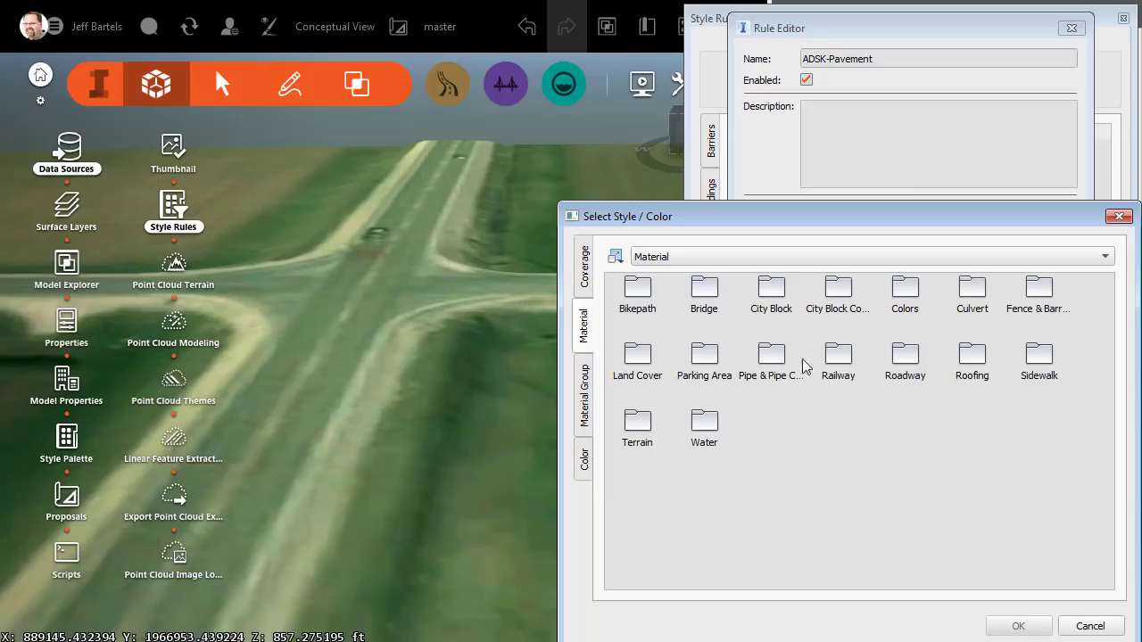
pyautogui.doubleClick(904, 355)
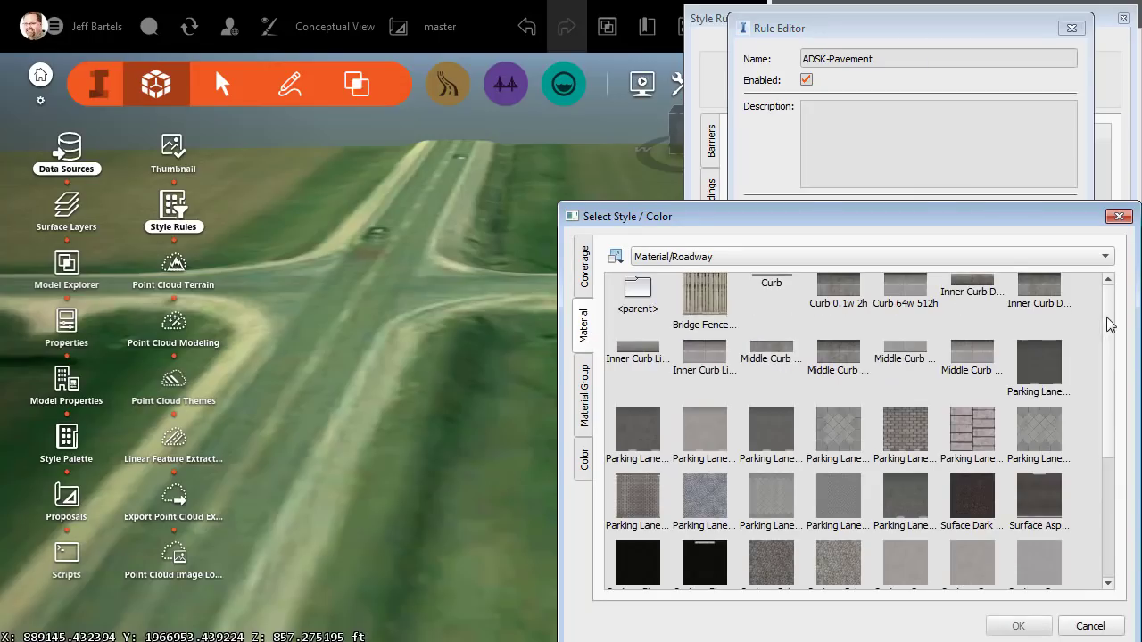
pyautogui.moveTo(1111, 325); pyautogui.dragTo(1108, 453)
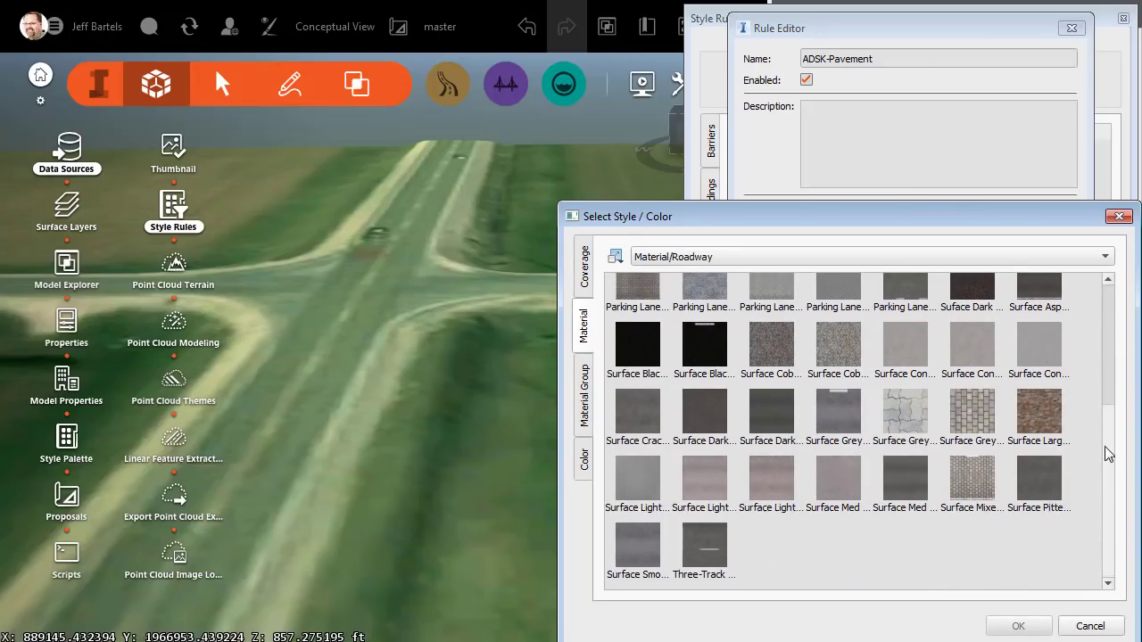
pyautogui.click(699, 414)
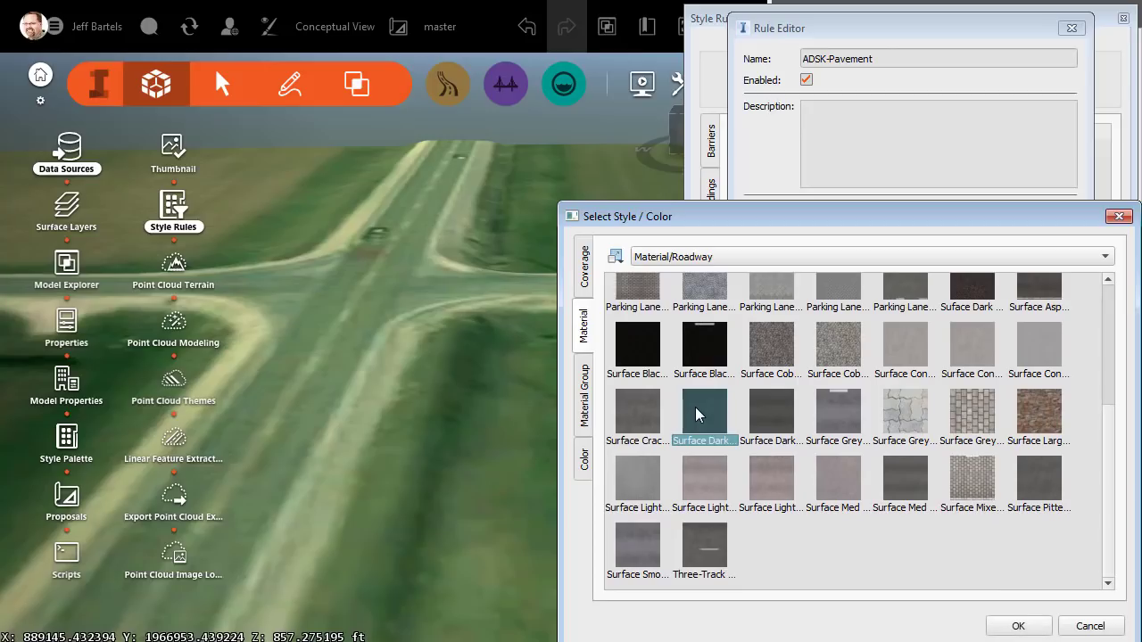
pyautogui.click(1015, 626)
pyautogui.click(973, 603)
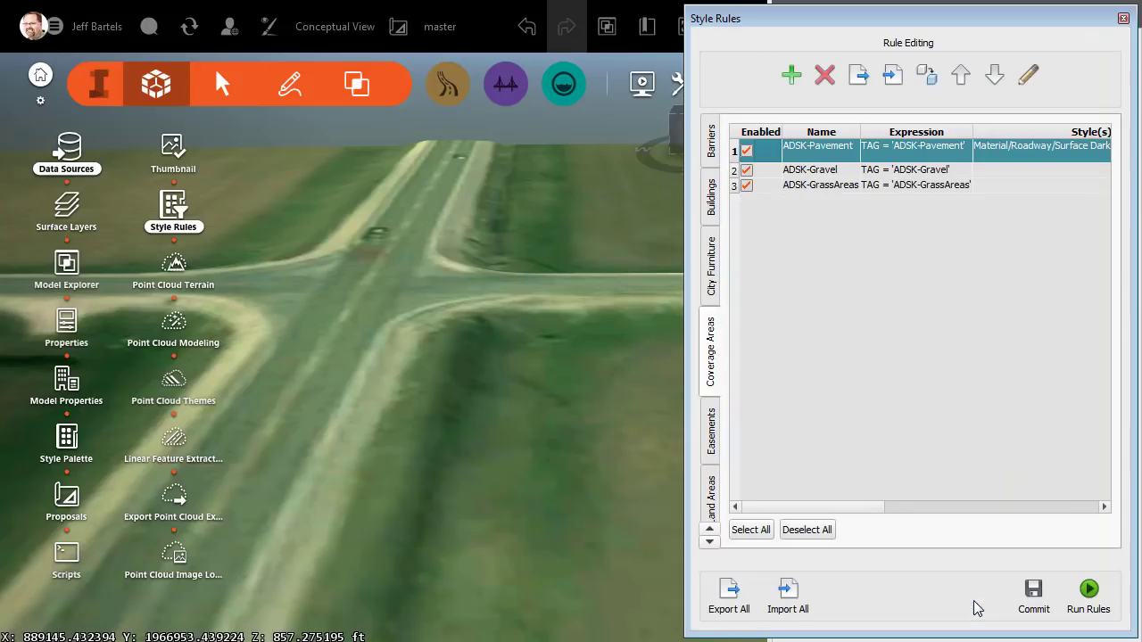
# - Assign the Gravel - Small Grey material from the Land Cover materials to the ADSK-Gravel rule
pyautogui.doubleClick(1004, 169)
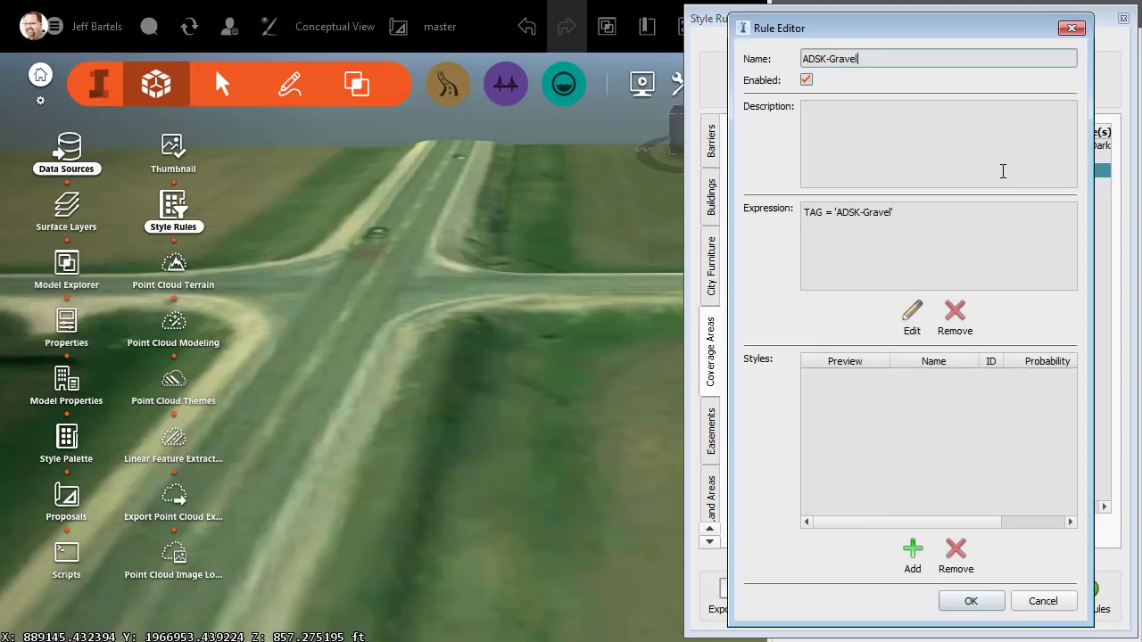
pyautogui.click(912, 547)
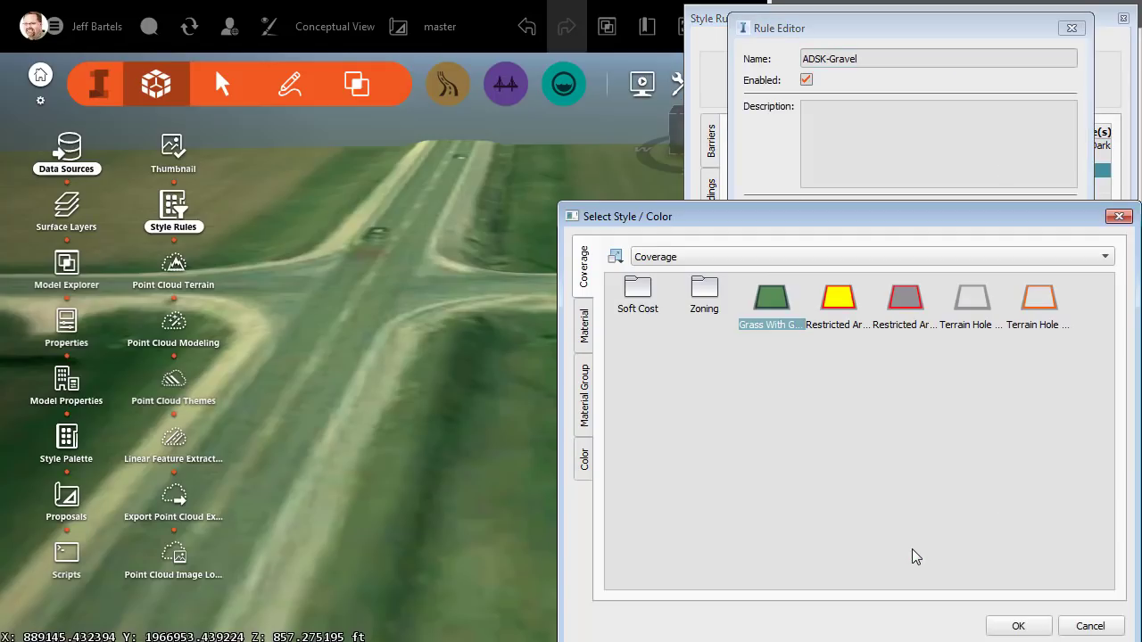
pyautogui.click(589, 338)
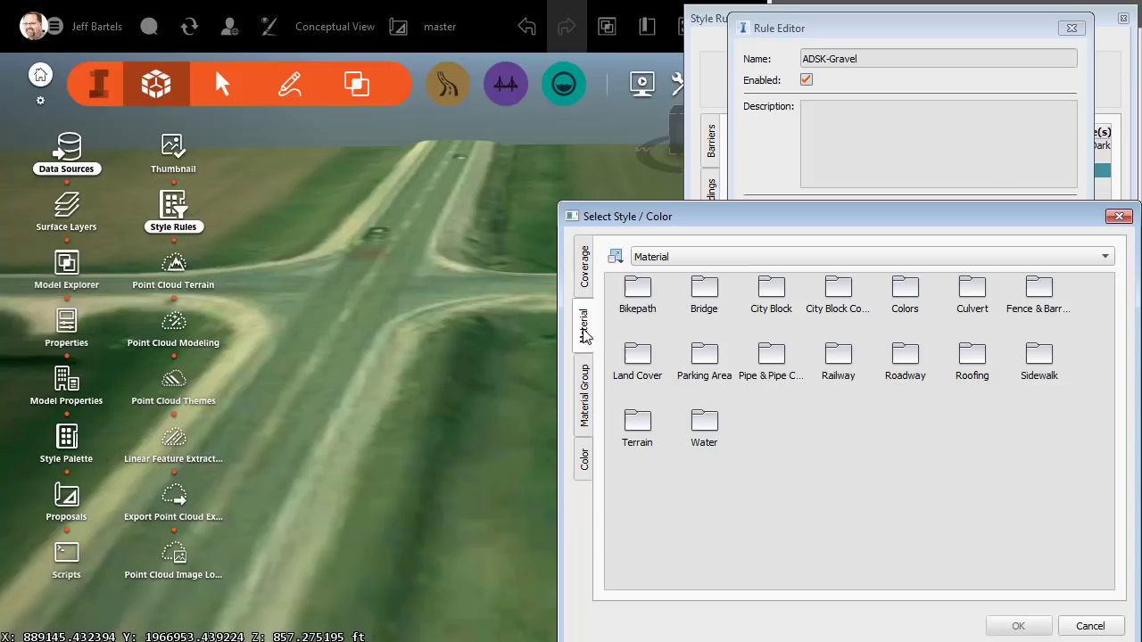
pyautogui.doubleClick(639, 358)
pyautogui.click(779, 366)
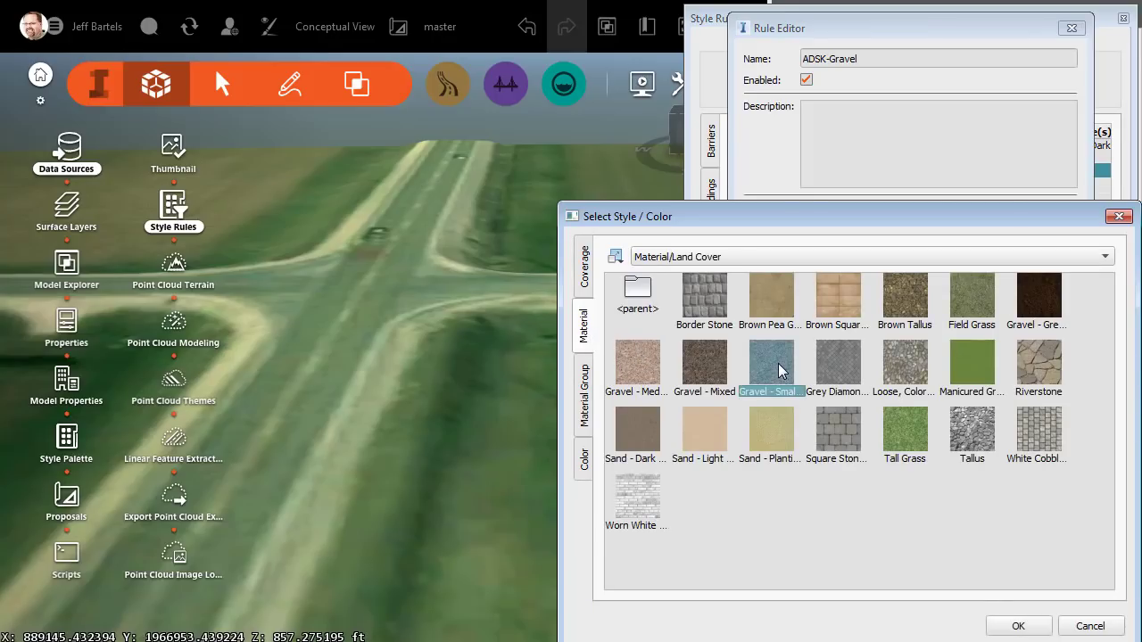
pyautogui.click(1017, 626)
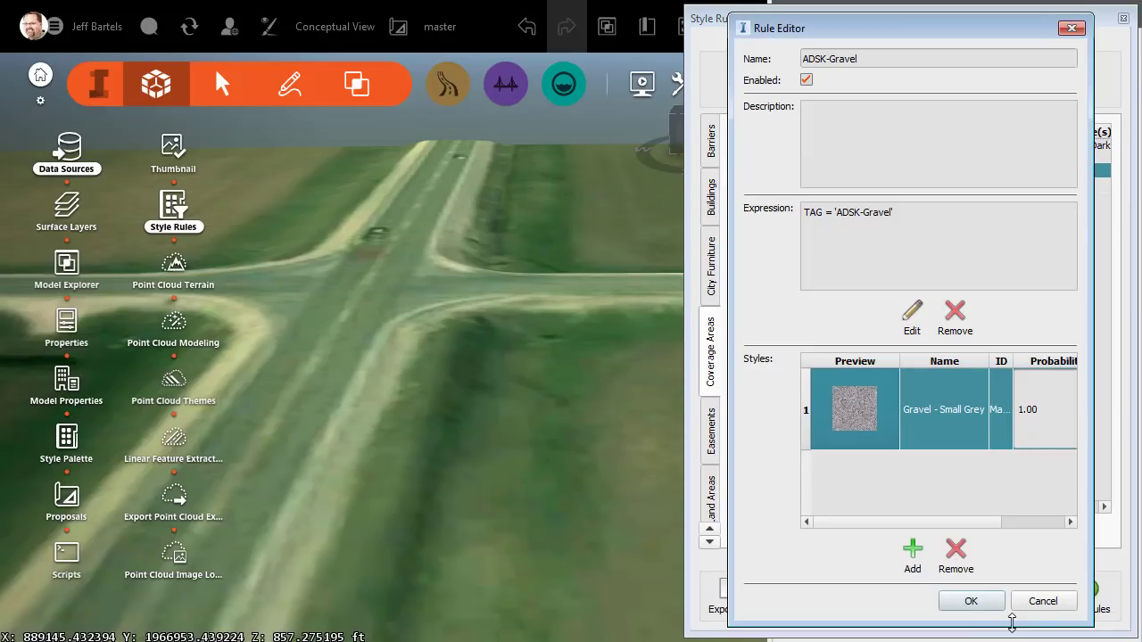
pyautogui.click(971, 602)
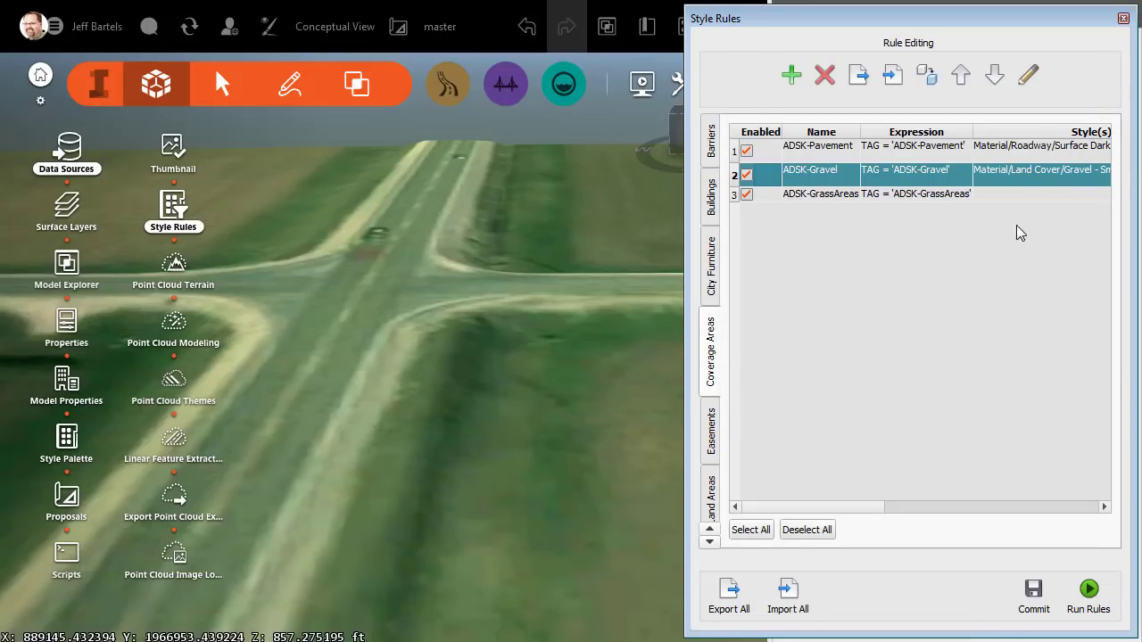
# - Assign the Grass2 material from the Terrain materials to the ADSK-GrassAreas rule
pyautogui.doubleClick(1013, 195)
pyautogui.click(913, 551)
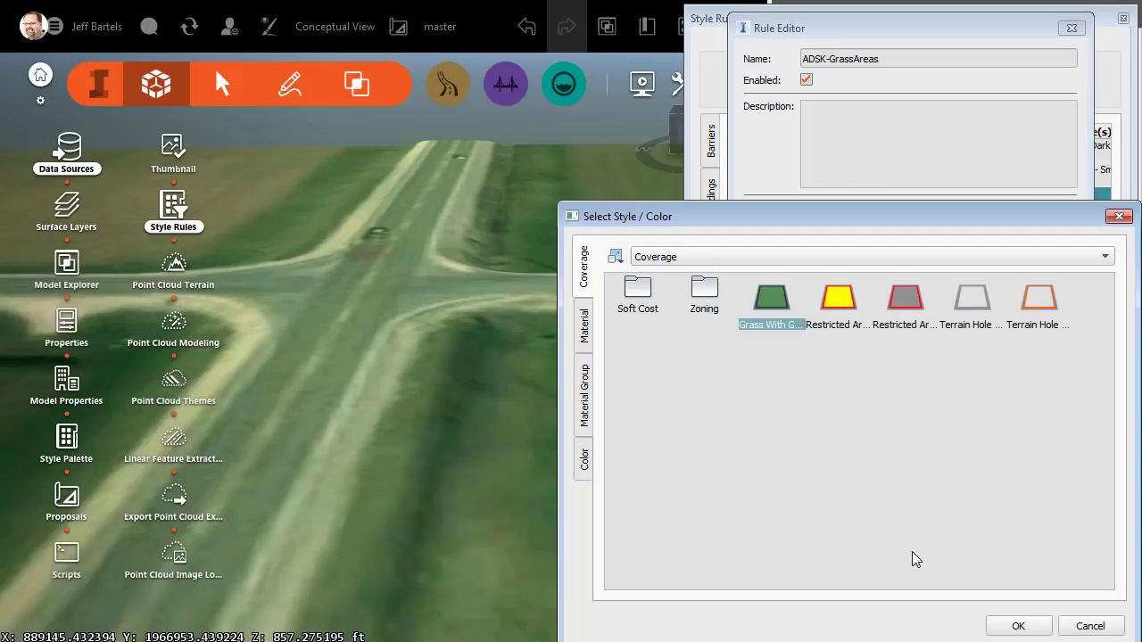
pyautogui.click(585, 332)
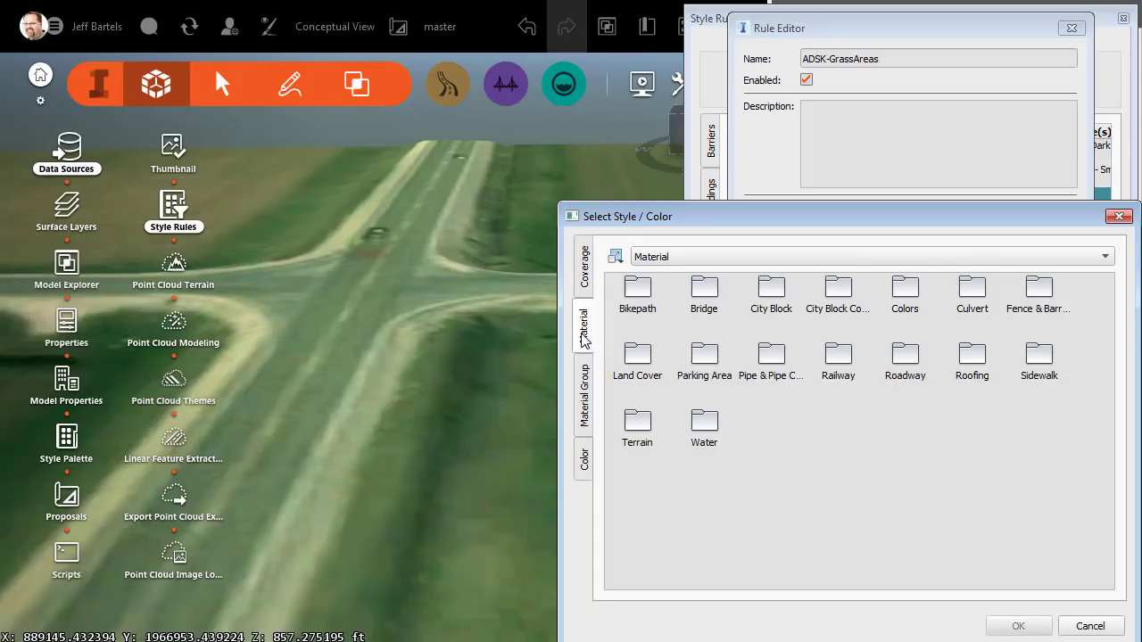
pyautogui.doubleClick(638, 422)
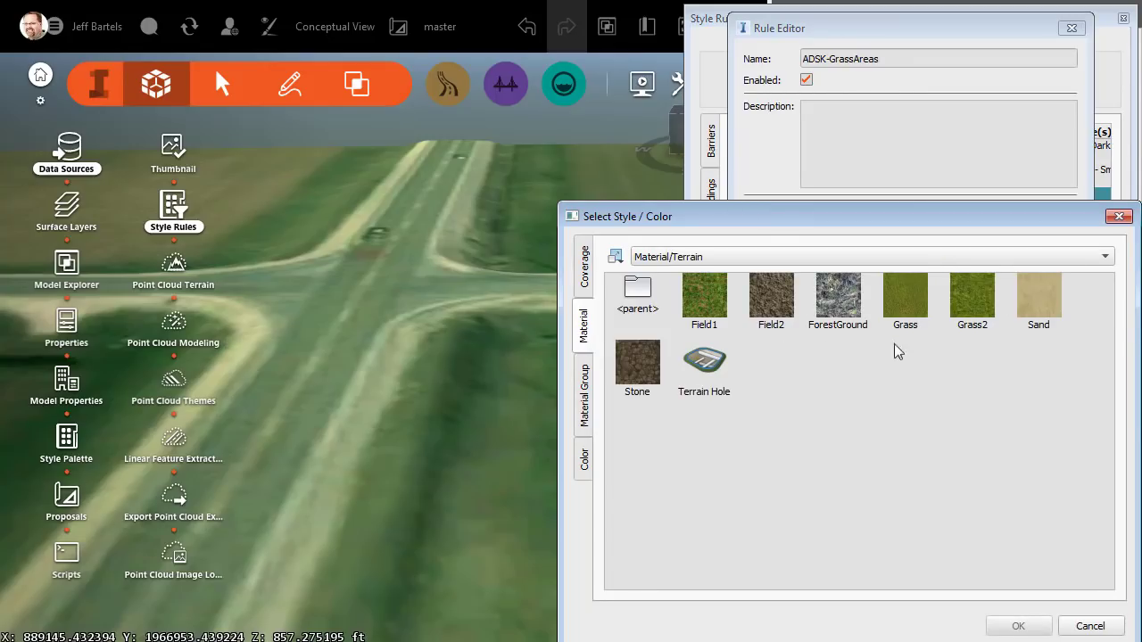
pyautogui.click(979, 298)
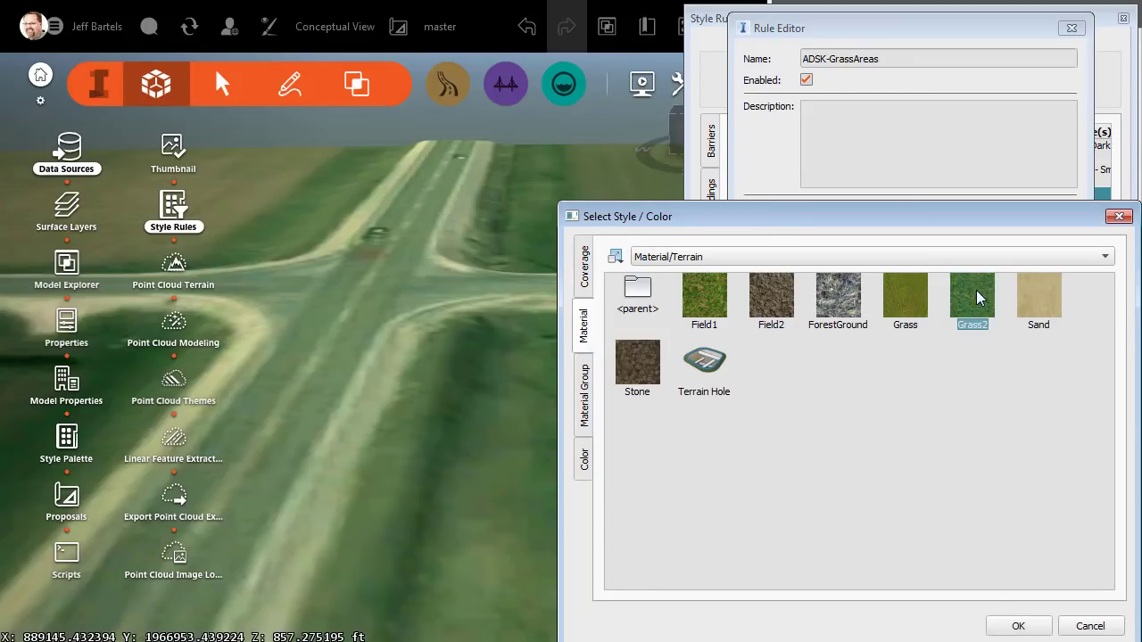
pyautogui.click(1005, 627)
pyautogui.click(971, 605)
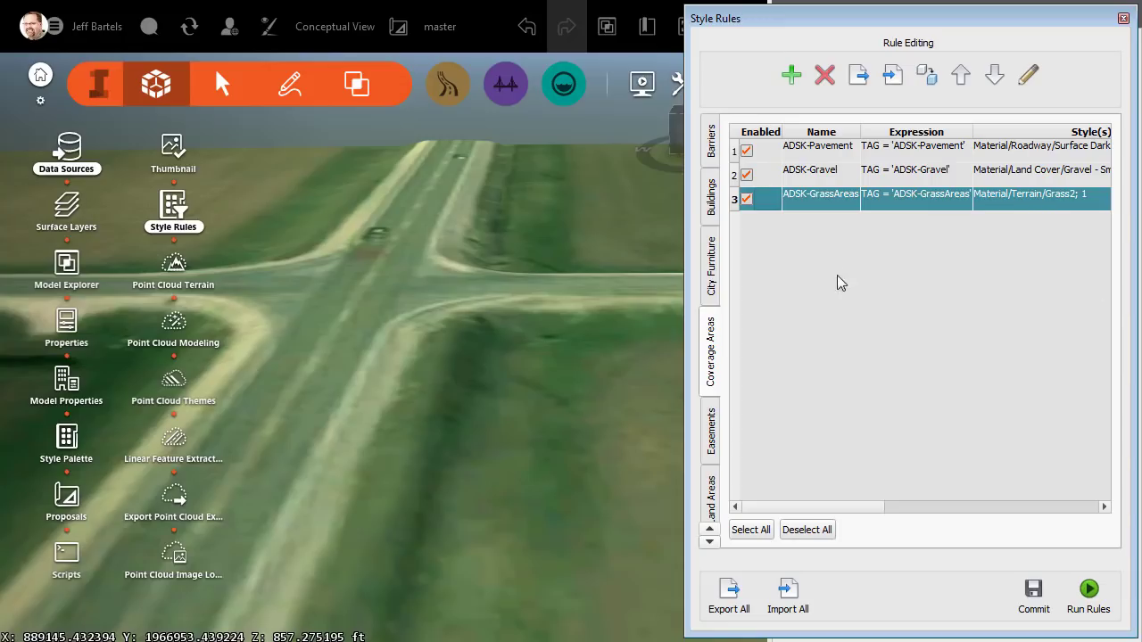
# - Run the Coverage Areas style rules on the model, and close the style rules and data sources
pyautogui.click(1087, 591)
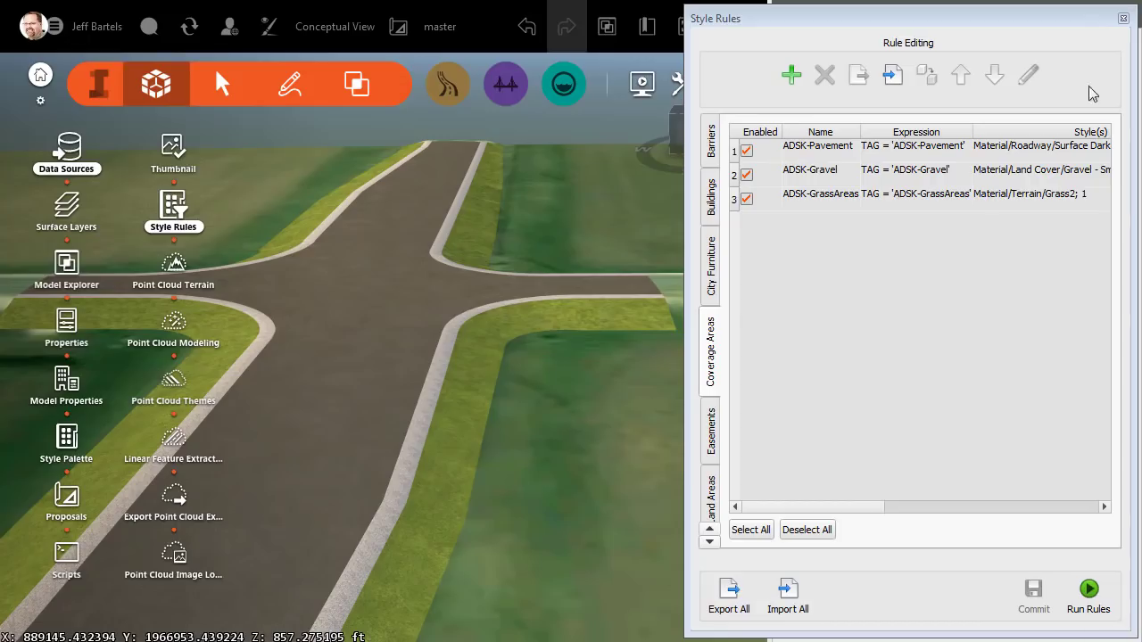
pyautogui.click(1124, 19)
pyautogui.click(1128, 16)
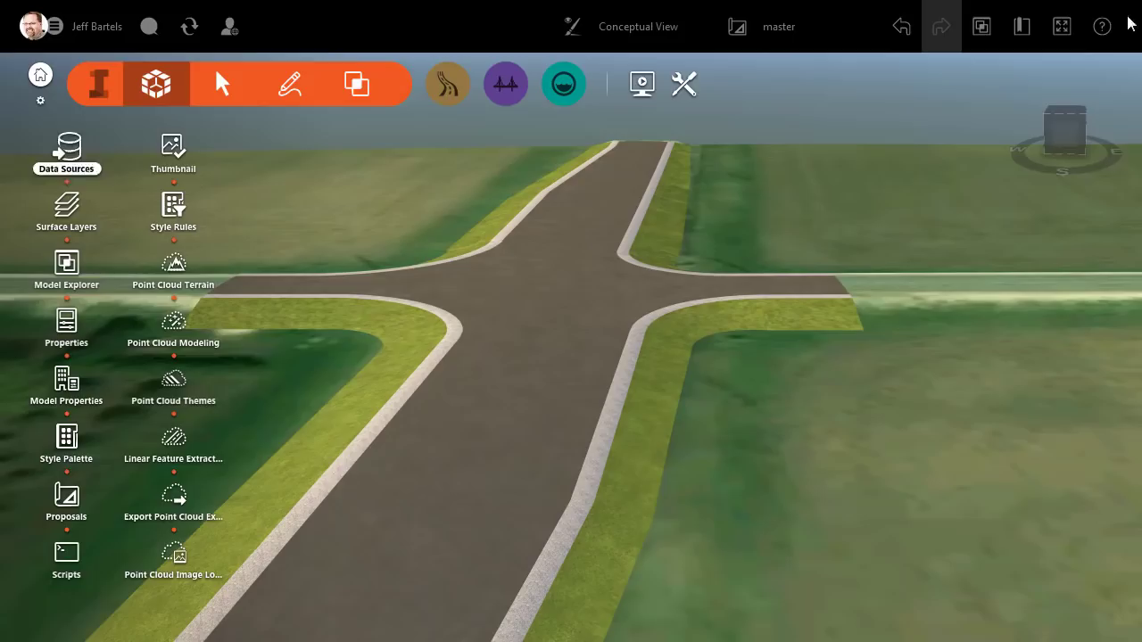
# - Collapse the model-building tools and examine the styled intersection from an elevated, angled view
pyautogui.click(103, 96)
pyautogui.moveTo(767, 540); pyautogui.dragTo(703, 574, button='middle')
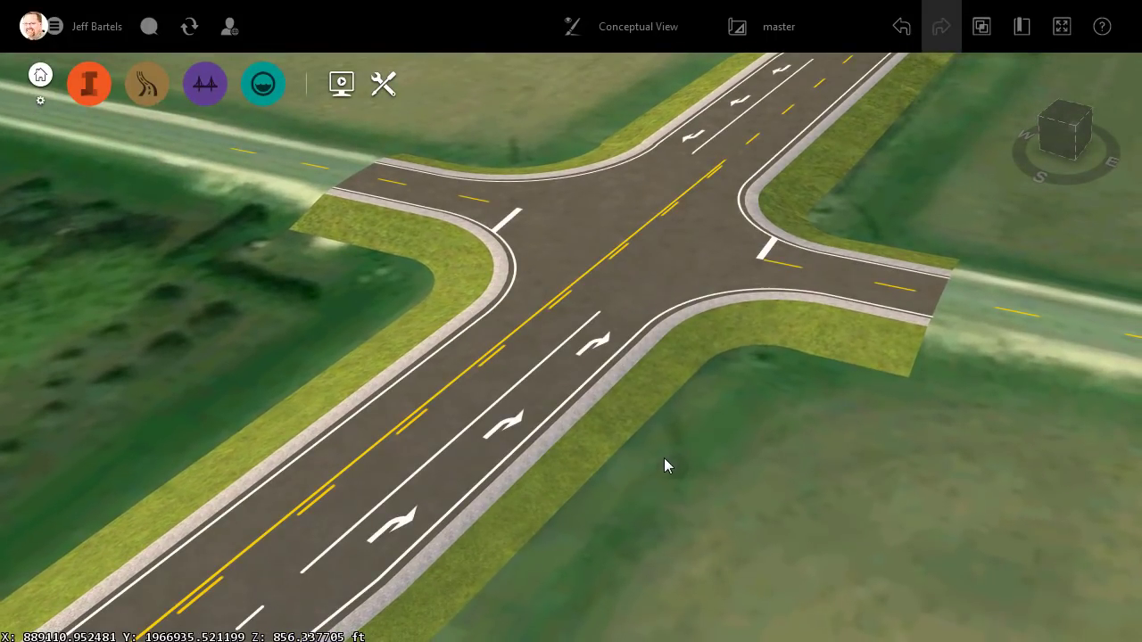
pyautogui.moveTo(657, 463)
pyautogui.mouseDown(button='middle')
pyautogui.moveTo(680, 470)
pyautogui.moveTo(759, 439)
pyautogui.moveTo(651, 466)
pyautogui.mouseUp(button='middle')
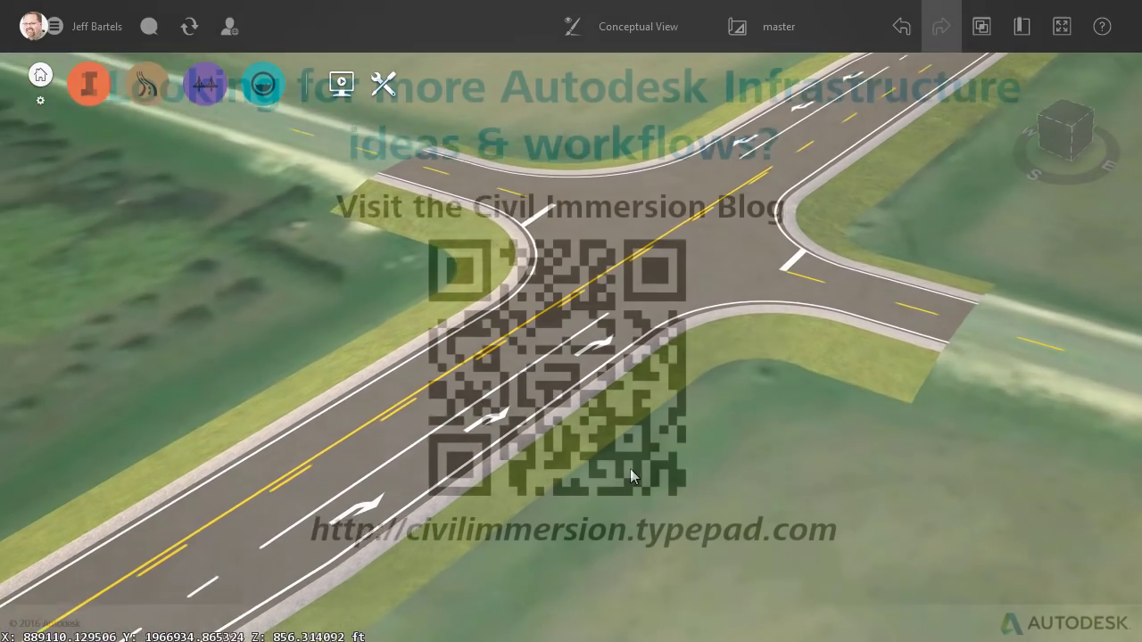